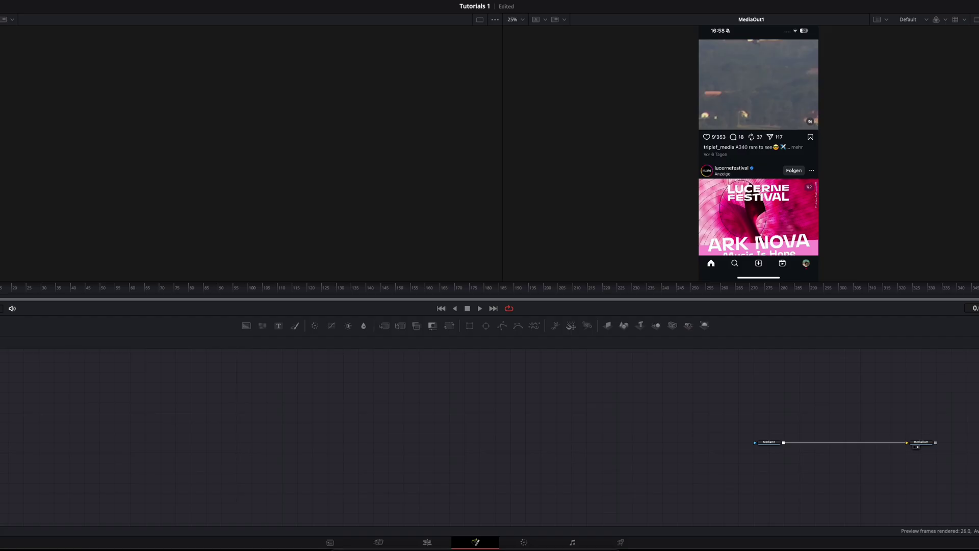
Step: Paste the Instagram UI nodes, place MediaOut1 at the end of the chain and connect MediaIn1 to the first merge
{"action": "key", "text": "super+v"}
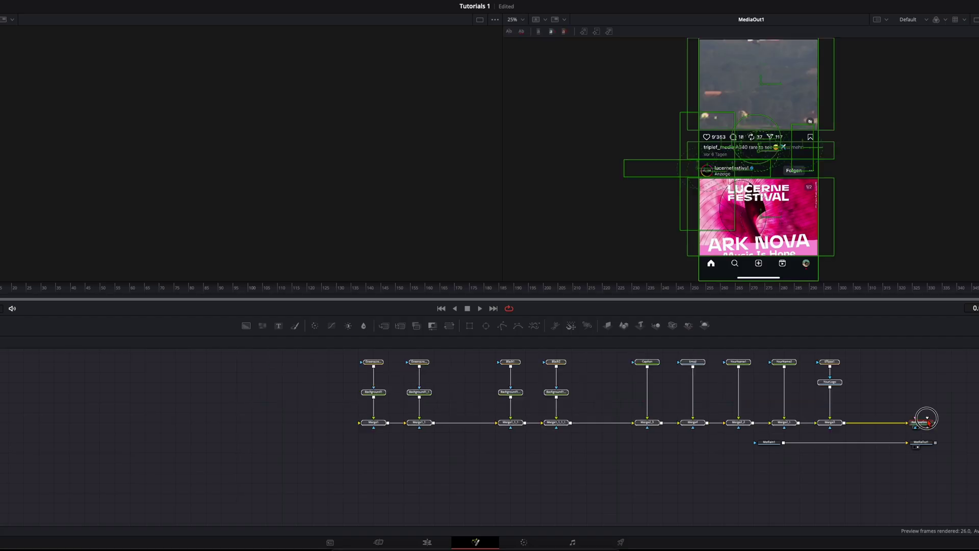
{"action": "left_click_drag", "start_coordinate": [927, 417], "coordinate": [978, 418]}
{"action": "left_click", "coordinate": [920, 442]}
{"action": "left_click_drag", "start_coordinate": [920, 442], "coordinate": [977, 425]}
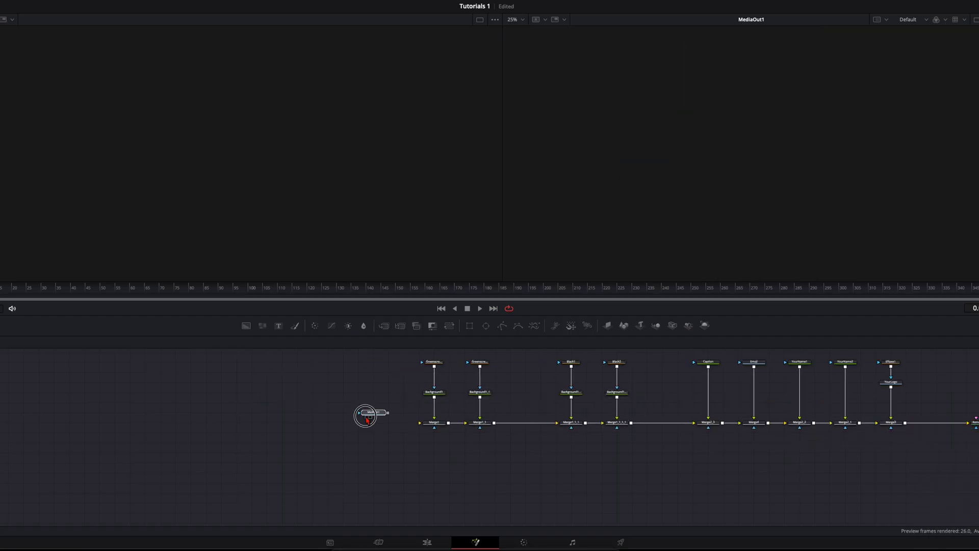
{"action": "left_click_drag", "start_coordinate": [366, 419], "coordinate": [351, 429]}
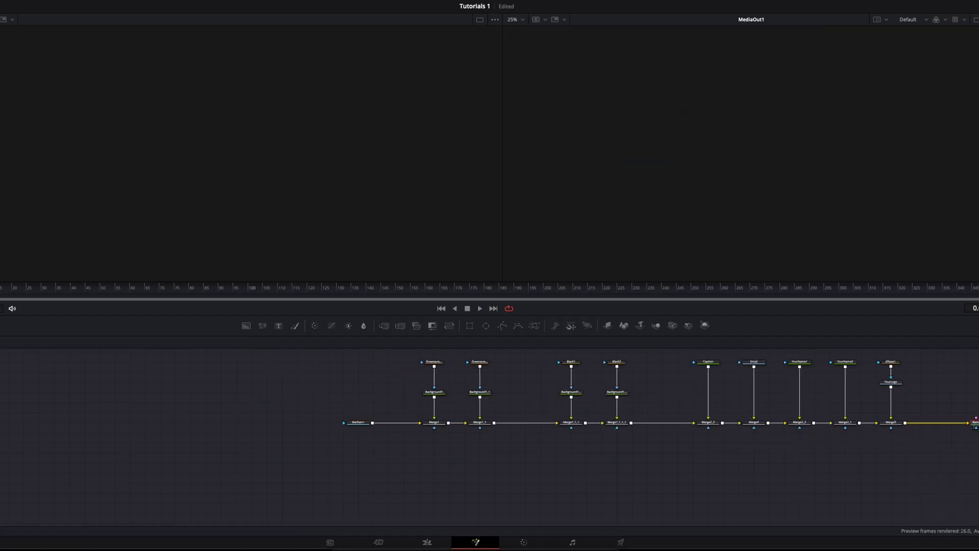
Step: Toggle the green-screen and black cover merges off and on to check what each one hides in the screenshot
{"action": "key", "text": "super+p"}
{"action": "left_click", "coordinate": [713, 468]}
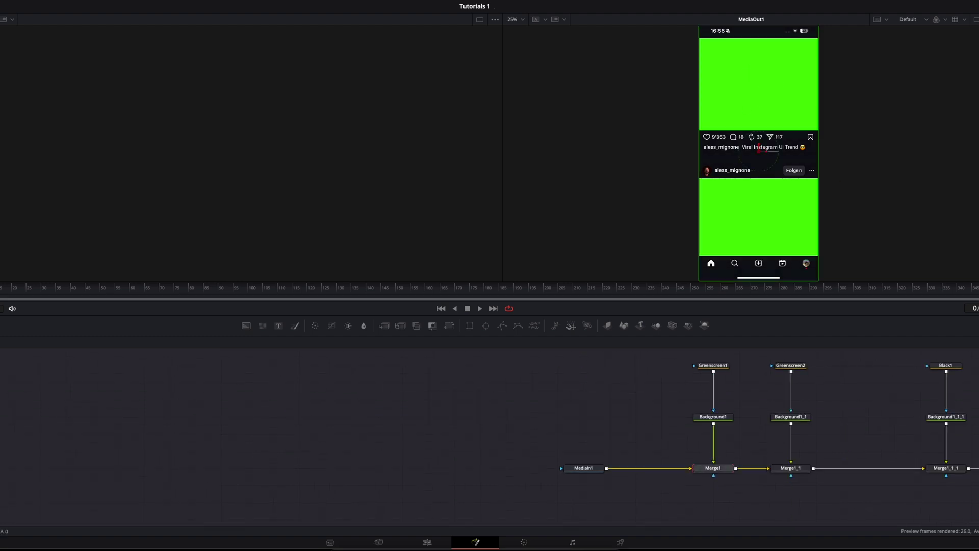
{"action": "key", "text": "super+p"}
{"action": "key", "text": "super+p"}
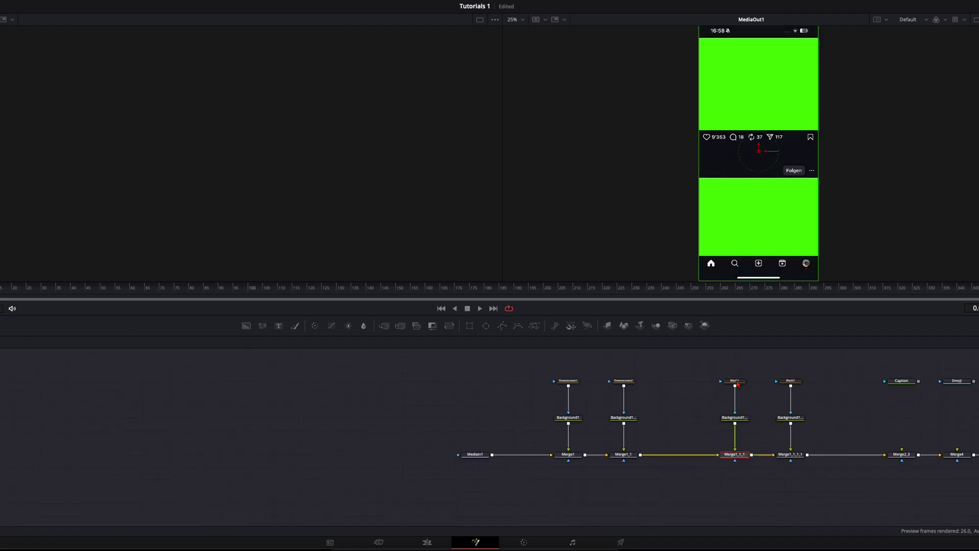
{"action": "key", "text": "super+p"}
{"action": "key", "text": "super+p"}
{"action": "left_click", "coordinate": [790, 454]}
{"action": "key", "text": "super+p"}
{"action": "key", "text": "super+p"}
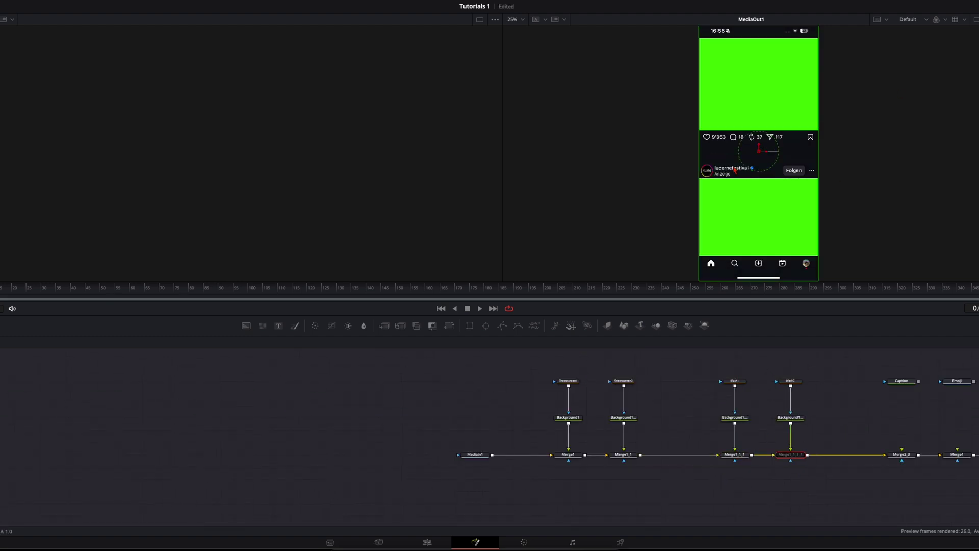
Step: Connect the Caption, Emoji, YourName1, YourName2 and YourLogo nodes to their merges below
{"action": "left_click", "coordinate": [900, 380]}
{"action": "left_click_drag", "start_coordinate": [918, 381], "coordinate": [902, 452]}
{"action": "left_click_drag", "start_coordinate": [973, 381], "coordinate": [956, 452]}
{"action": "scroll", "coordinate": [956, 418], "scroll_direction": "right", "scroll_amount": 3}
{"action": "left_click_drag", "start_coordinate": [867, 377], "coordinate": [850, 448]}
{"action": "left_click_drag", "start_coordinate": [923, 377], "coordinate": [906, 447]}
{"action": "left_click_drag", "start_coordinate": [976, 401], "coordinate": [962, 448]}
{"action": "left_click", "coordinate": [796, 377]}
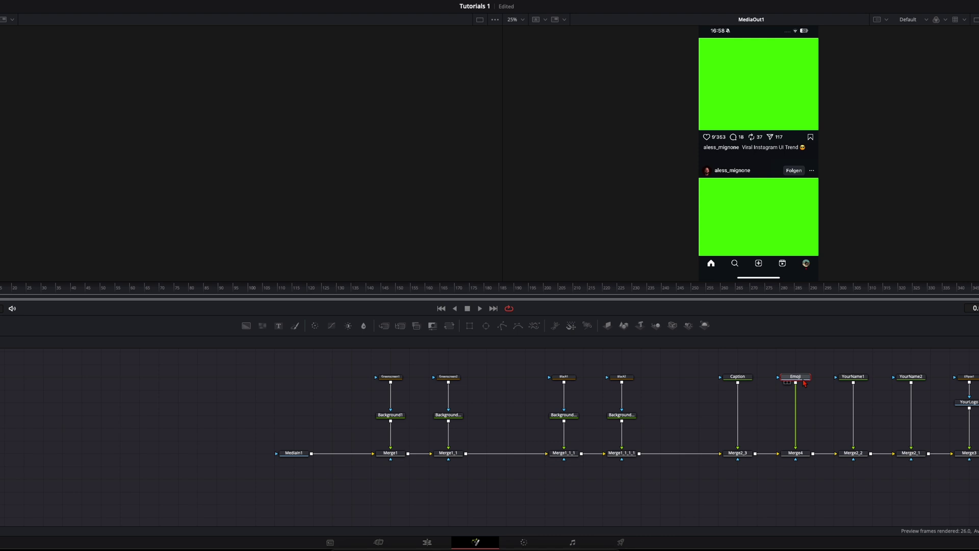
{"action": "left_click", "coordinate": [852, 377]}
Step: Enable the RemoveGreenscreen node to key out the green areas and return to the Edit page
{"action": "scroll", "coordinate": [927, 417], "scroll_direction": "right", "scroll_amount": 3}
{"action": "left_click", "coordinate": [940, 443]}
{"action": "key", "text": "super+p"}
{"action": "left_click", "coordinate": [944, 419]}
{"action": "left_click_drag", "start_coordinate": [978, 352], "coordinate": [120, 497]}
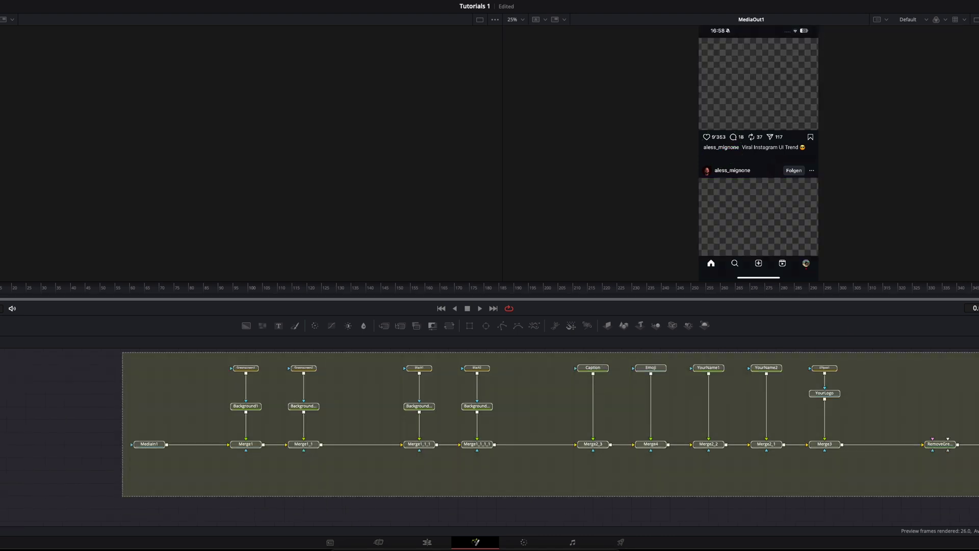
{"action": "left_click", "coordinate": [534, 504]}
{"action": "left_click", "coordinate": [427, 543]}
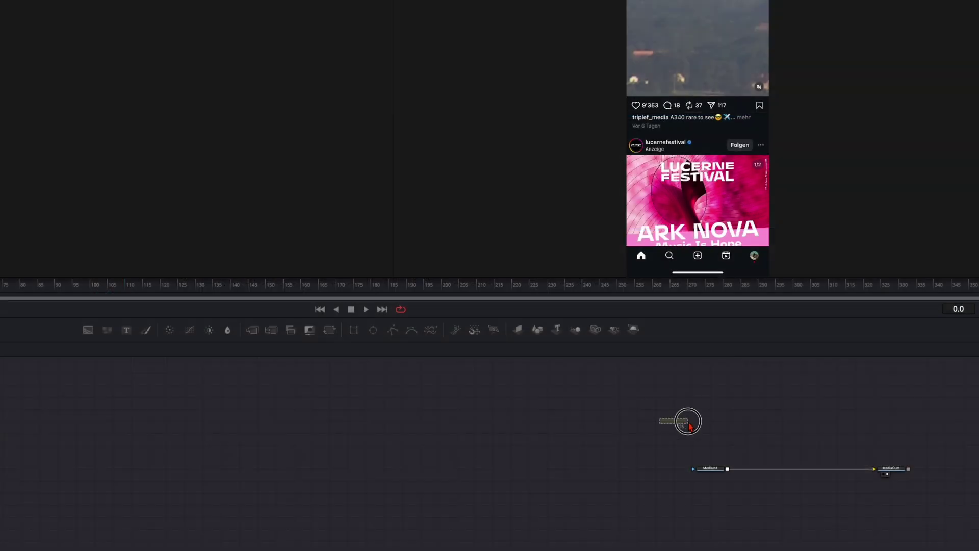
Step: Paste the Instagram UI nodes into the screenshot's composition and move RemoveGreenscreen farther along the chain
{"action": "left_click", "coordinate": [760, 420]}
{"action": "key", "text": "ctrl+v"}
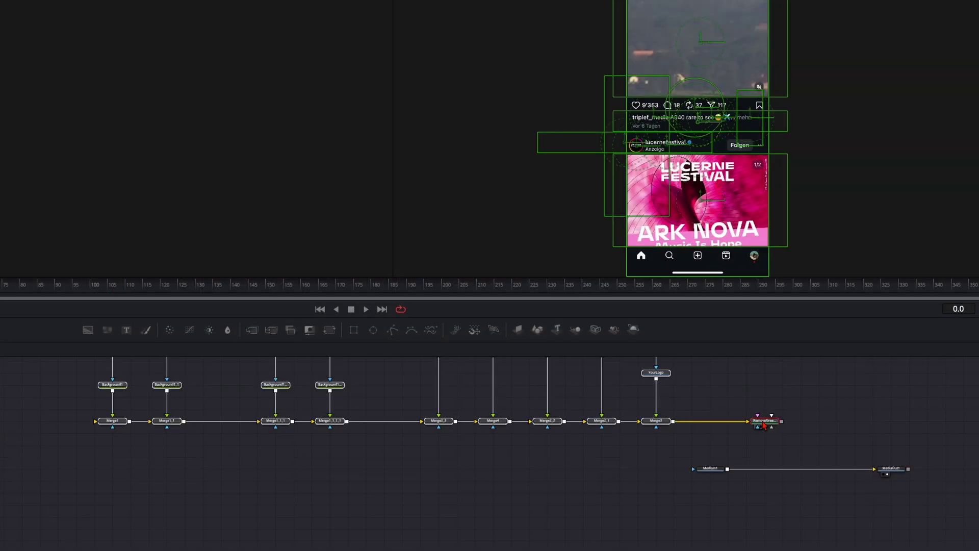
{"action": "left_click_drag", "start_coordinate": [765, 422], "coordinate": [959, 449]}
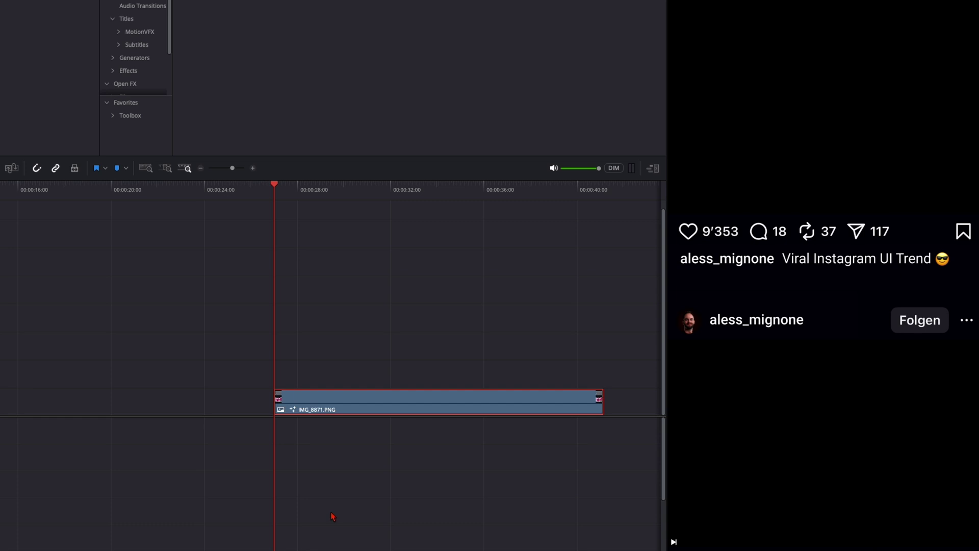
Step: Select the IMG_8871.PNG clip on the timeline and open it on the Fusion page
{"action": "left_click", "coordinate": [417, 324]}
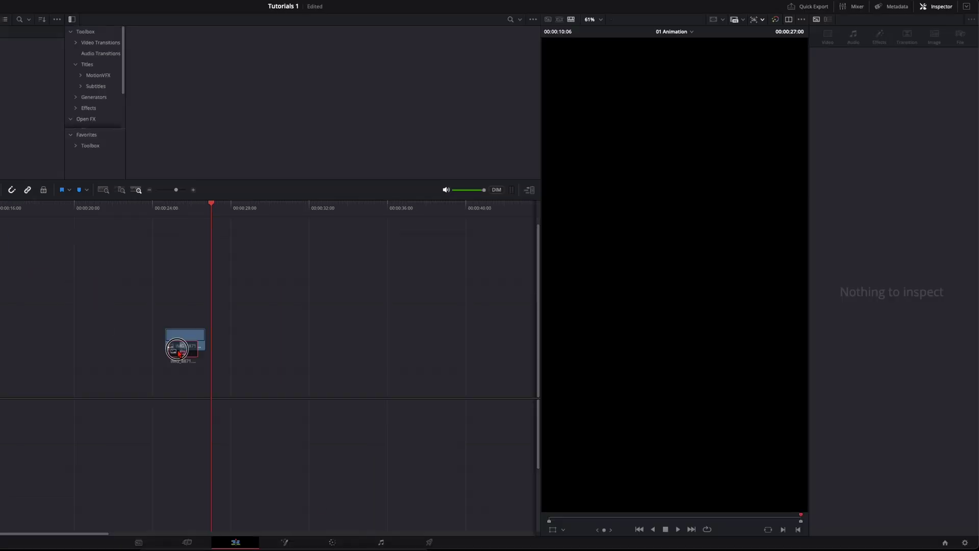
{"action": "left_click_drag", "start_coordinate": [191, 344], "coordinate": [486, 393]}
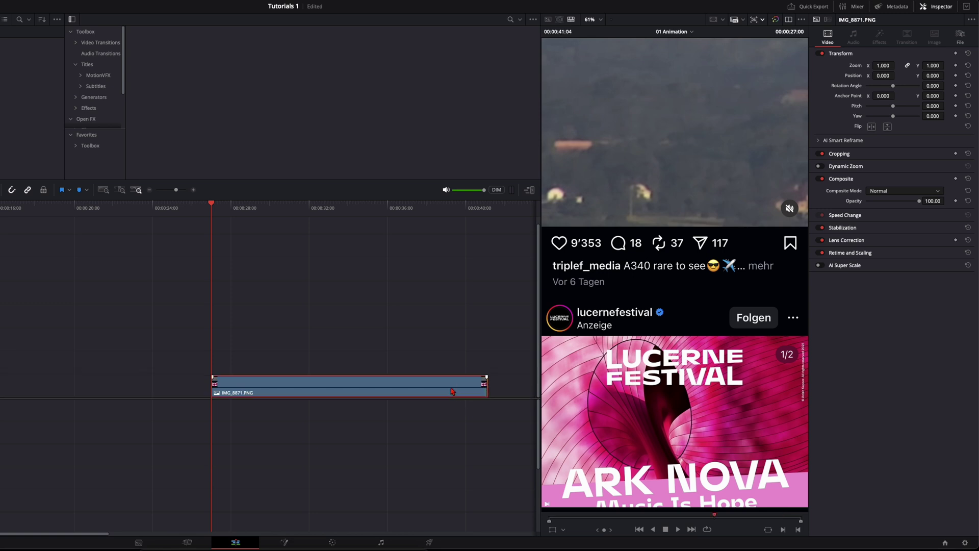
{"action": "key", "text": "shift+5"}
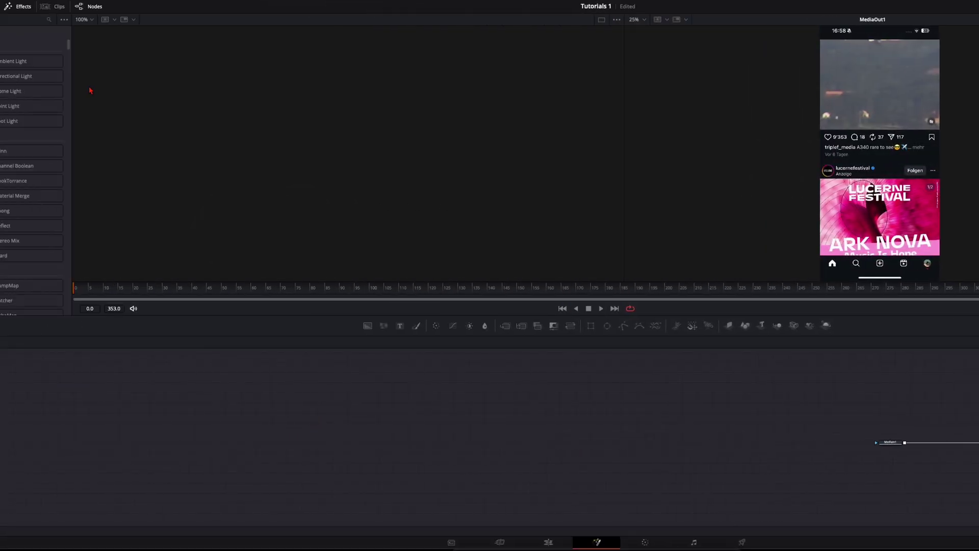
{"action": "left_click", "coordinate": [14, 8]}
{"action": "left_click", "coordinate": [15, 7]}
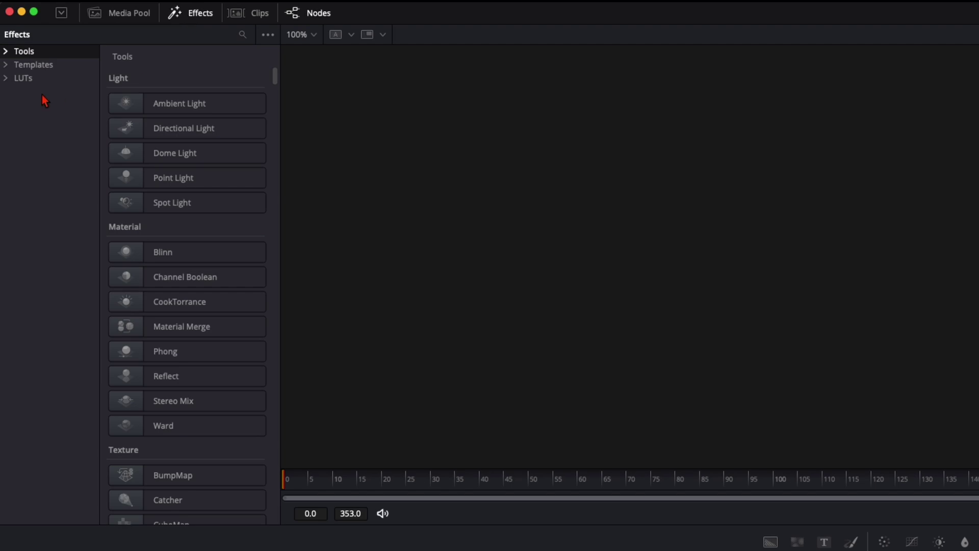
Step: Add the Instagram UI template from the effects templates to the node graph near MediaIn1 and MediaOut1
{"action": "left_click", "coordinate": [46, 66]}
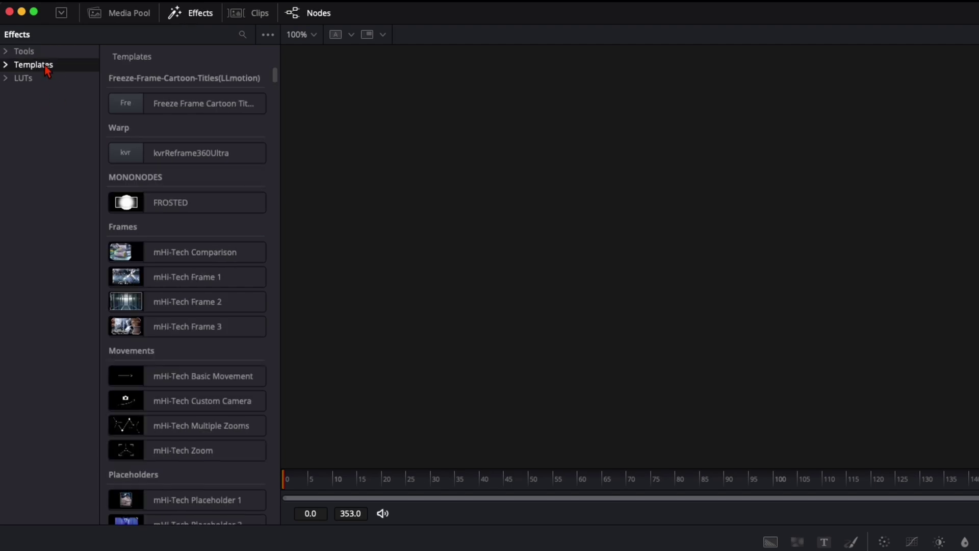
{"action": "scroll", "coordinate": [175, 280], "scroll_direction": "down", "scroll_amount": 10}
{"action": "scroll", "coordinate": [175, 279], "scroll_direction": "down", "scroll_amount": 20}
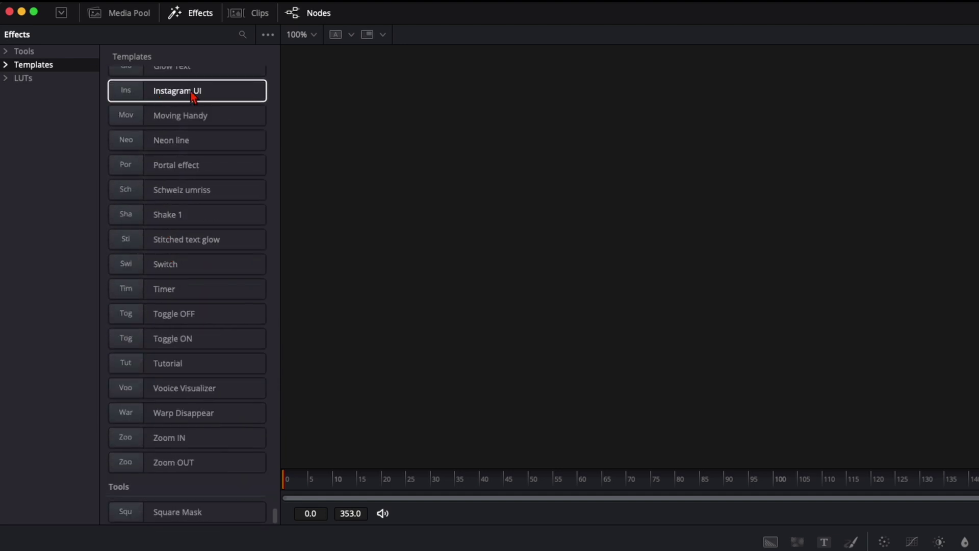
{"action": "left_click_drag", "start_coordinate": [173, 92], "coordinate": [688, 420]}
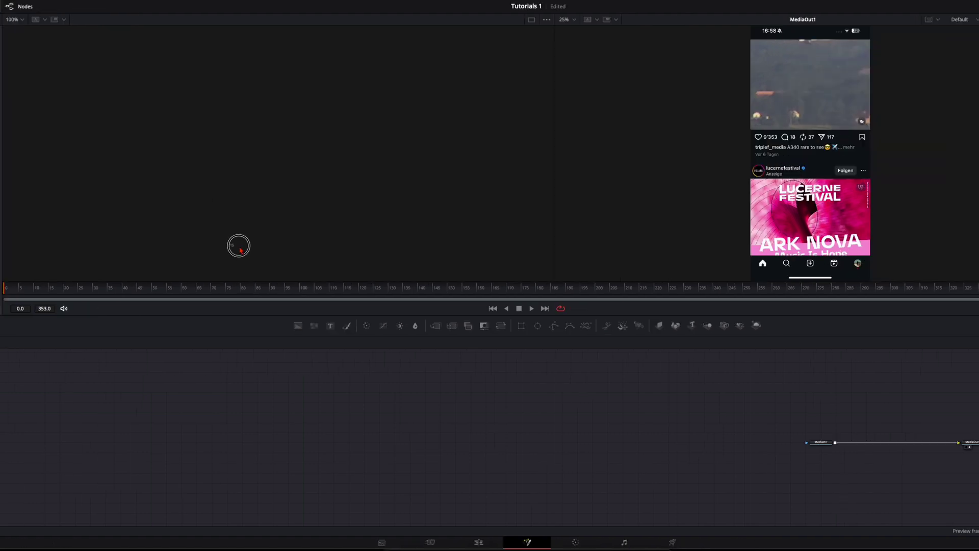
{"action": "left_click_drag", "start_coordinate": [240, 249], "coordinate": [867, 404]}
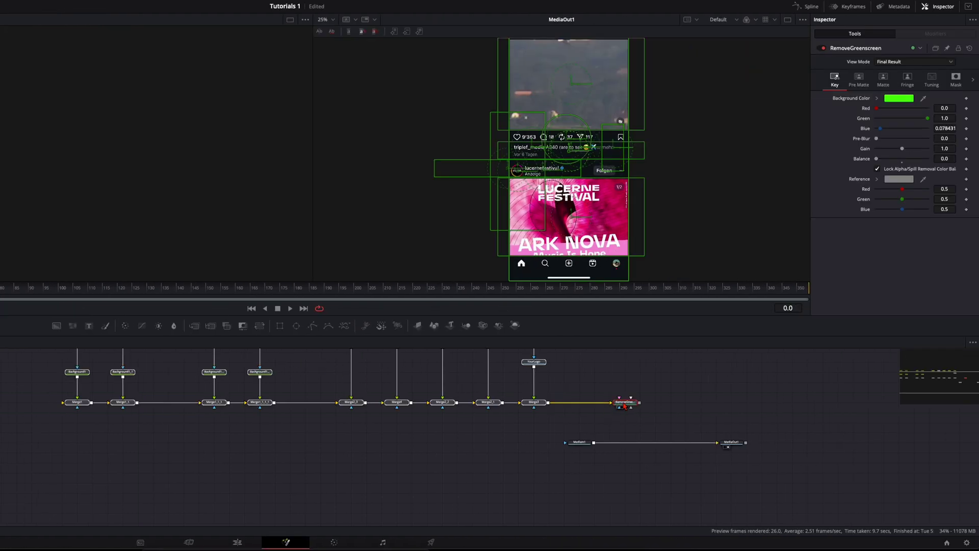
{"action": "left_click_drag", "start_coordinate": [624, 405], "coordinate": [793, 426]}
{"action": "left_click", "coordinate": [733, 420]}
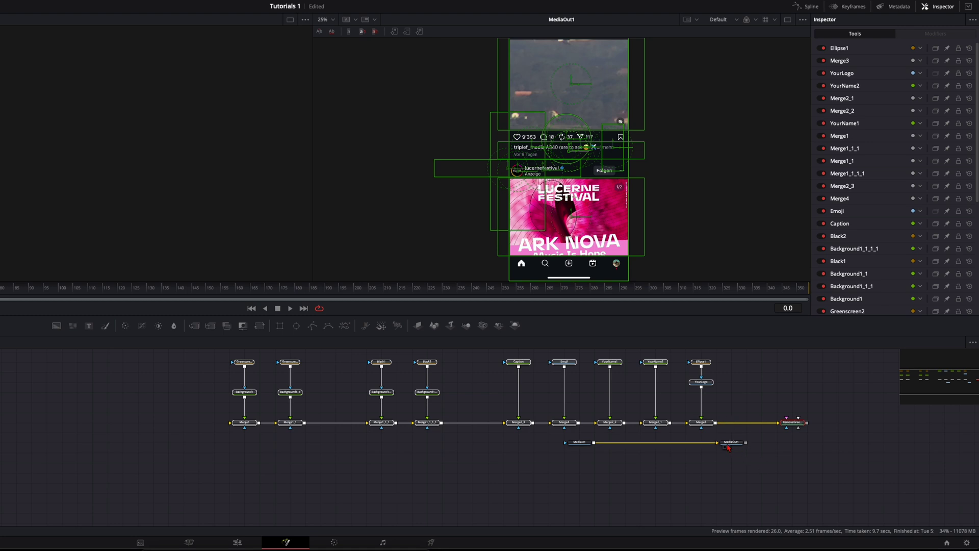
{"action": "left_click", "coordinate": [741, 383]}
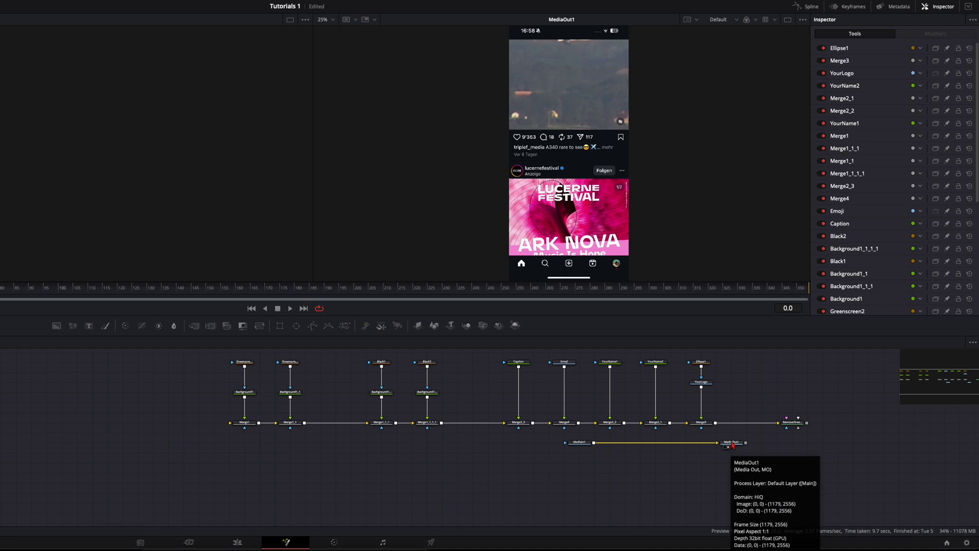
Step: Rewire the chain so that MediaIn1 feeds Merge1 and RemoveGreenscreen feeds MediaOut1, with the media nodes at opposite ends
{"action": "left_click_drag", "start_coordinate": [733, 445], "coordinate": [869, 400]}
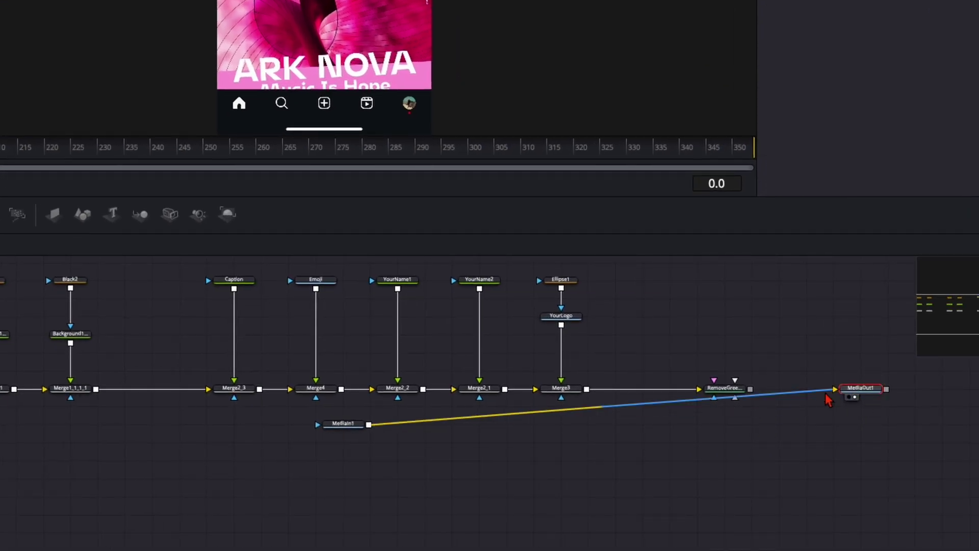
{"action": "left_click", "coordinate": [824, 392]}
{"action": "left_click_drag", "start_coordinate": [337, 421], "coordinate": [416, 397]}
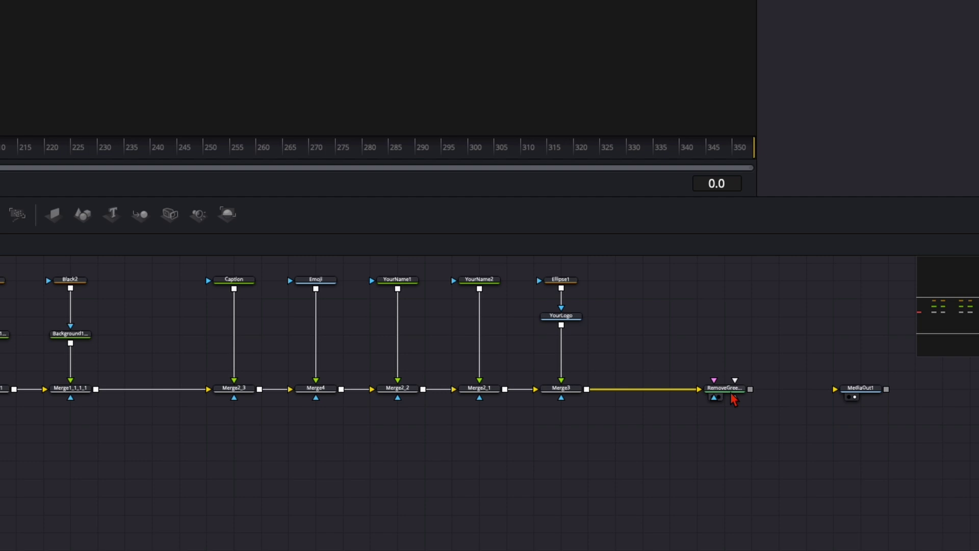
{"action": "left_click", "coordinate": [743, 392]}
{"action": "left_click_drag", "start_coordinate": [752, 392], "coordinate": [847, 393]}
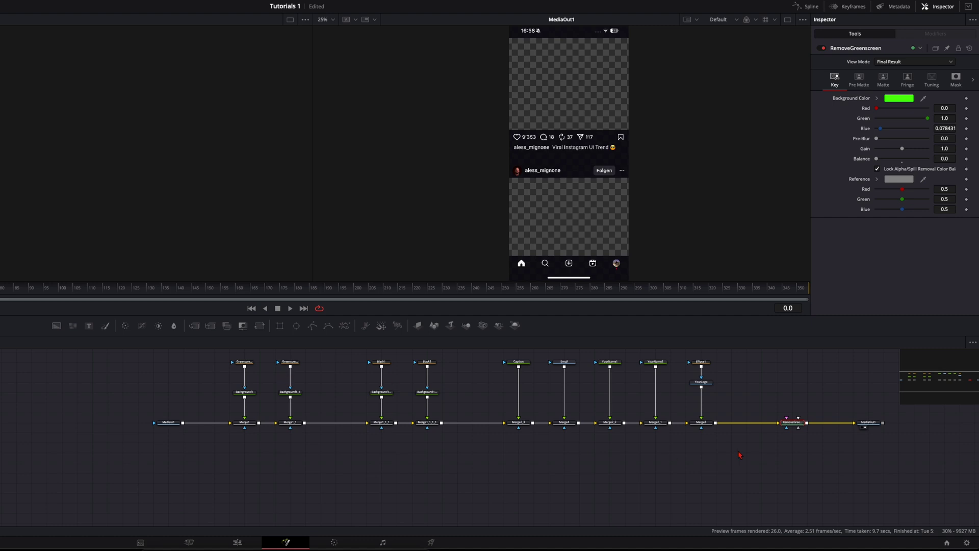
Step: Pull RemoveGreenscreen out of the chain so that Merge3 feeds MediaOut1 directly
{"action": "left_click_drag", "start_coordinate": [803, 427], "coordinate": [792, 417]}
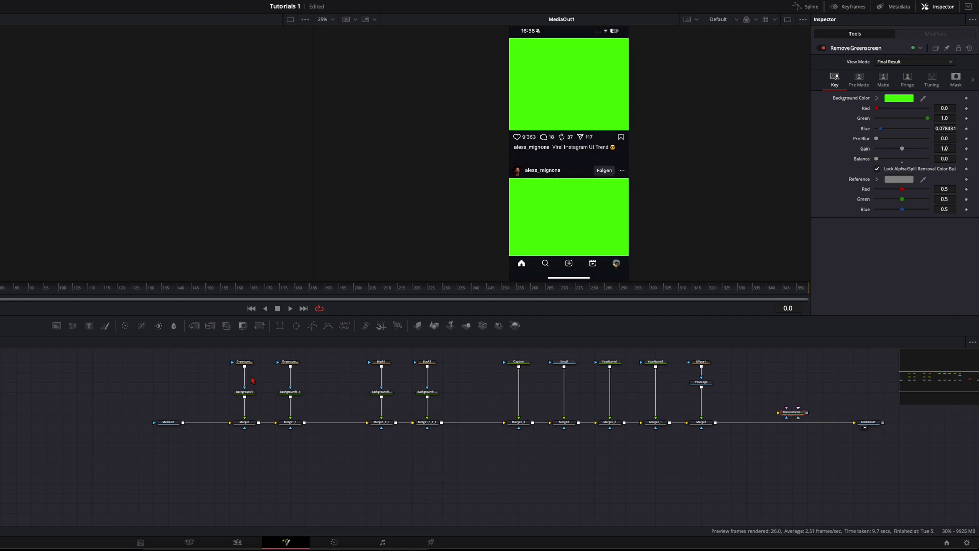
{"action": "left_click_drag", "start_coordinate": [247, 367], "coordinate": [527, 365]}
{"action": "scroll", "coordinate": [528, 364], "scroll_direction": "up", "scroll_amount": 3}
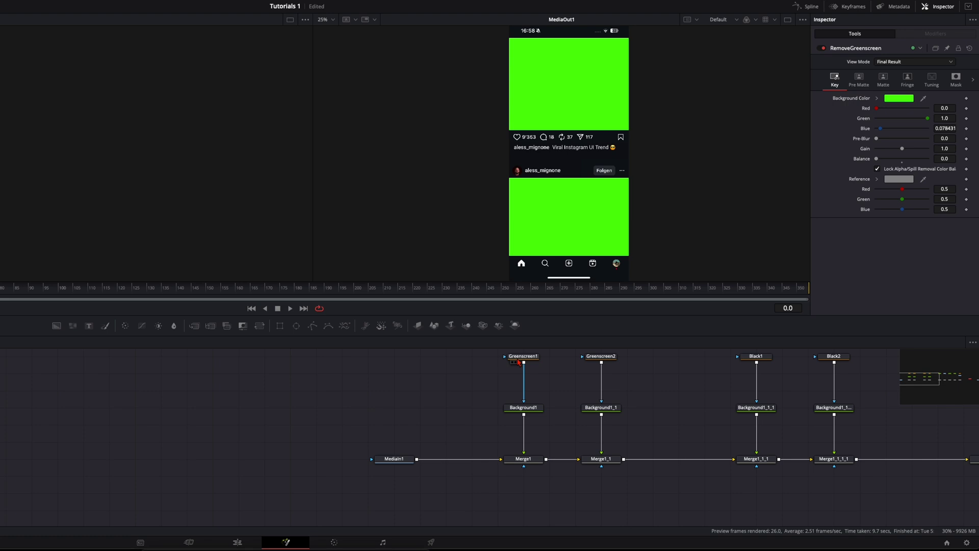
Step: Inspect the Greenscreen1 mask and toggle Merge1 off and on to compare the upper image with its green cover
{"action": "left_click", "coordinate": [524, 359]}
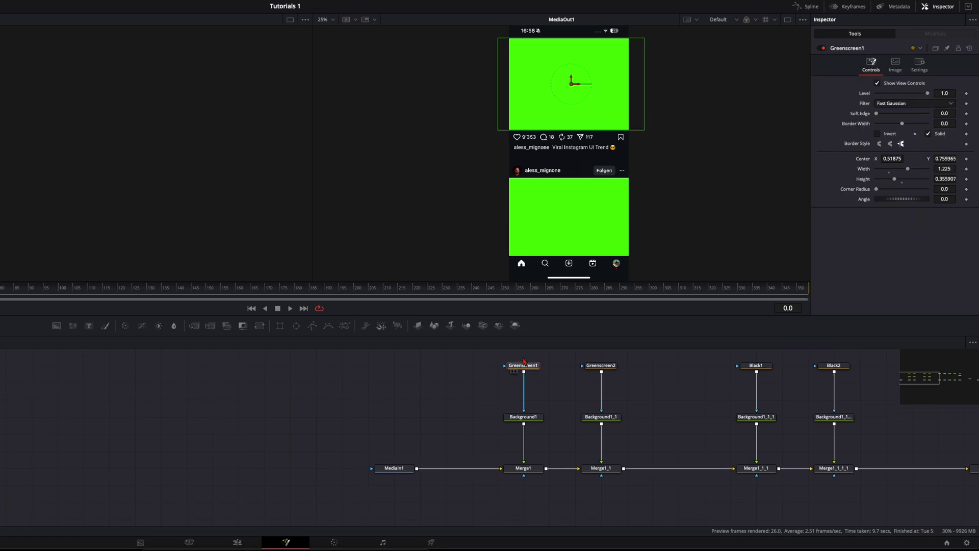
{"action": "left_click", "coordinate": [524, 468]}
{"action": "left_click", "coordinate": [822, 48]}
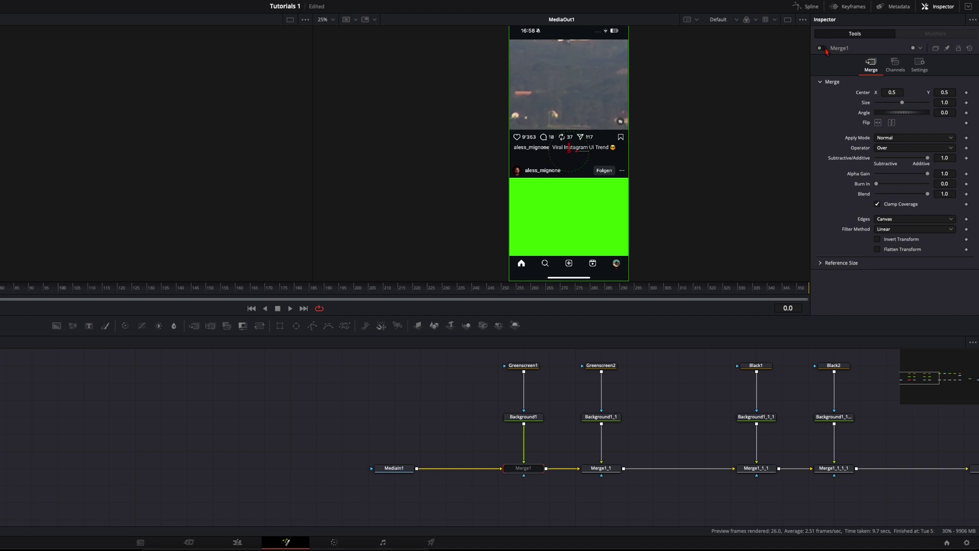
{"action": "left_click", "coordinate": [822, 48]}
{"action": "left_click", "coordinate": [822, 48]}
{"action": "left_click", "coordinate": [822, 48]}
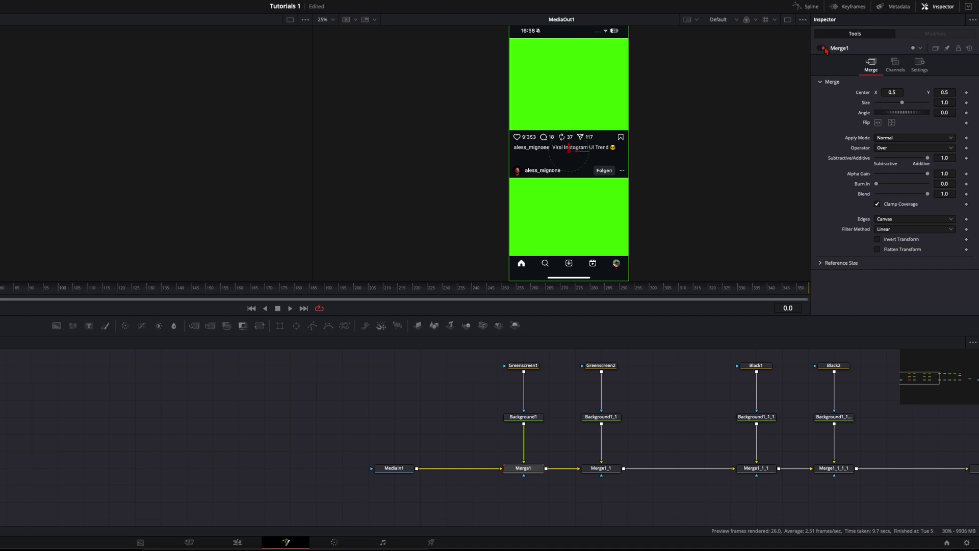
Step: Toggle Merge1_1 off and on to compare the lower image with its green cover
{"action": "left_click", "coordinate": [606, 466]}
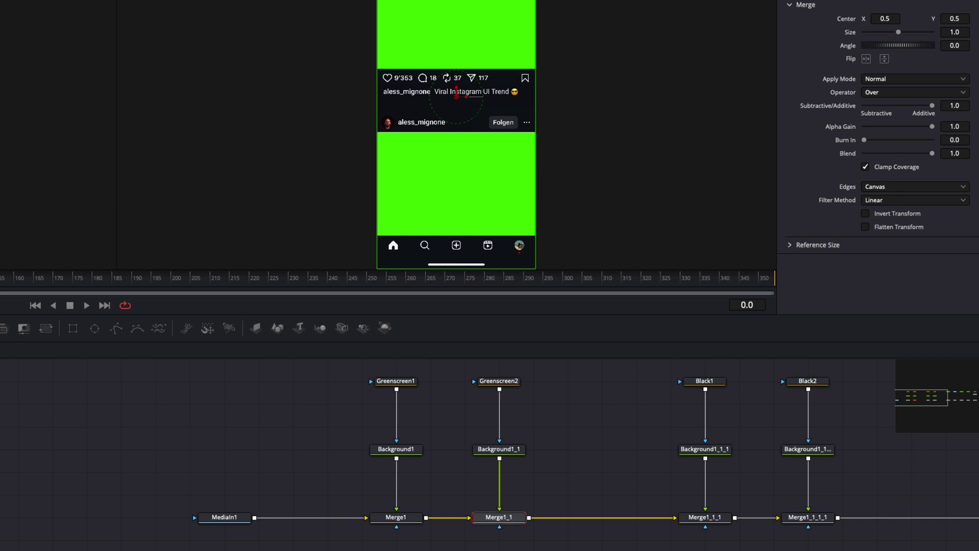
{"action": "key", "text": "ctrl+p"}
{"action": "key", "text": "ctrl+p"}
{"action": "key", "text": "ctrl+p"}
{"action": "key", "text": "ctrl+p"}
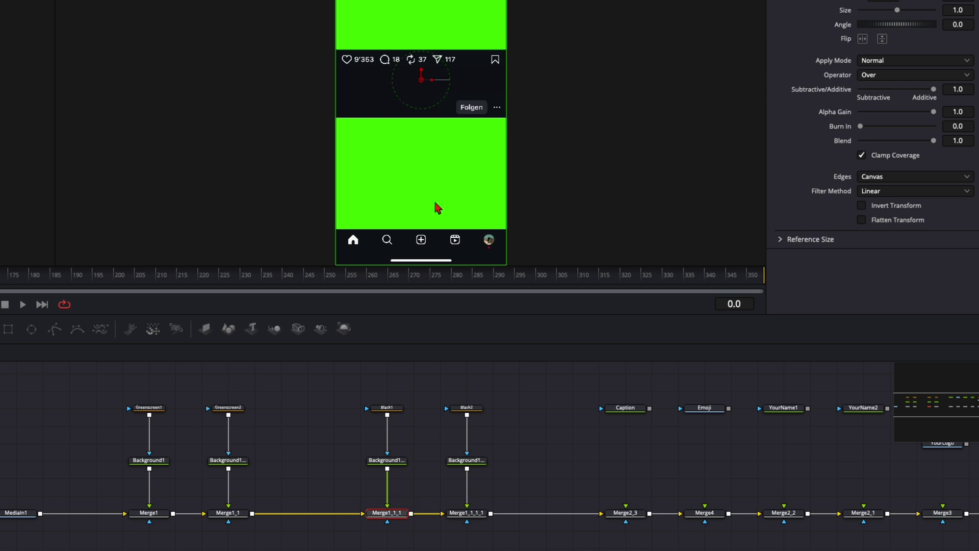
Step: Toggle Merge1_1_1 and Merge1_1_1_1 off and on to check how they cover the original caption and account name
{"action": "key", "text": "ctrl+p"}
{"action": "key", "text": "ctrl+p"}
{"action": "key", "text": "ctrl+p"}
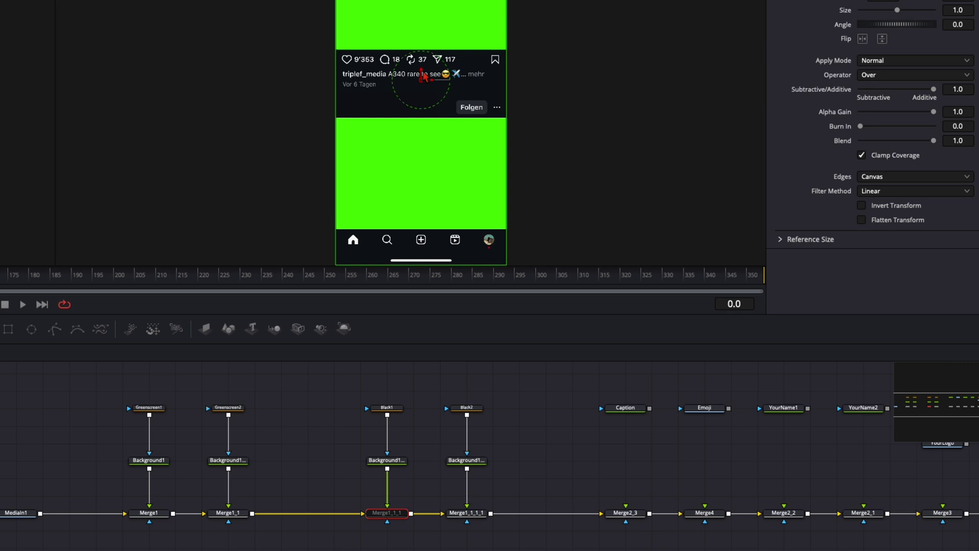
{"action": "key", "text": "ctrl+p"}
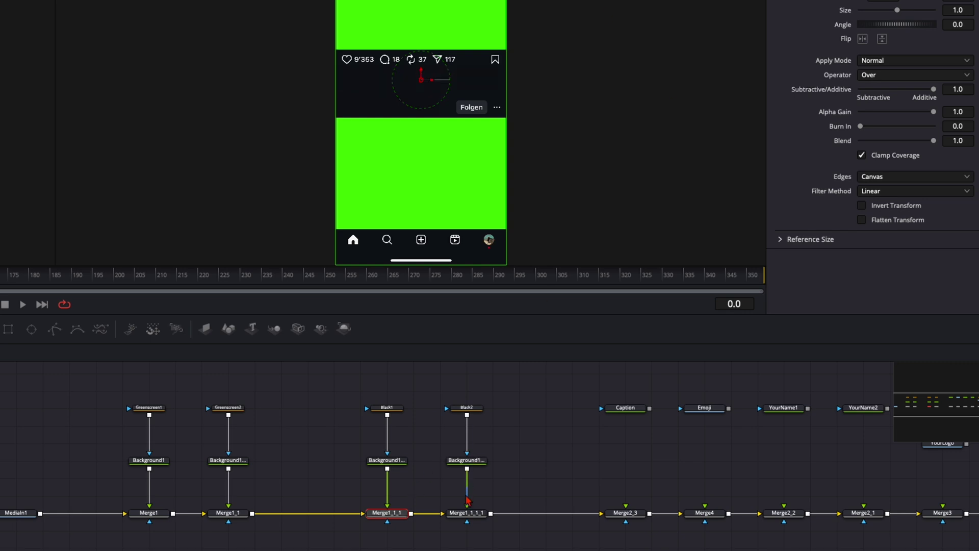
{"action": "left_click", "coordinate": [466, 513]}
{"action": "key", "text": "ctrl+p"}
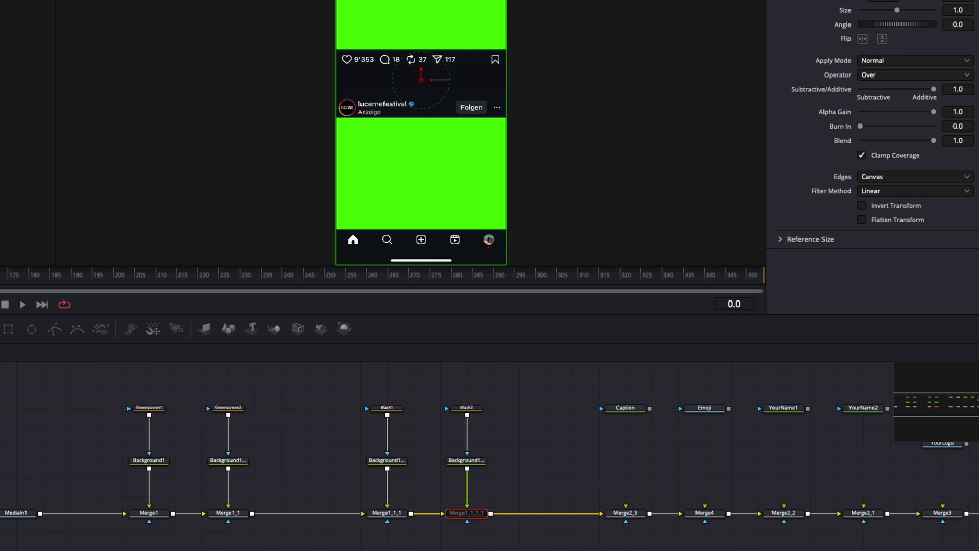
{"action": "key", "text": "ctrl+p"}
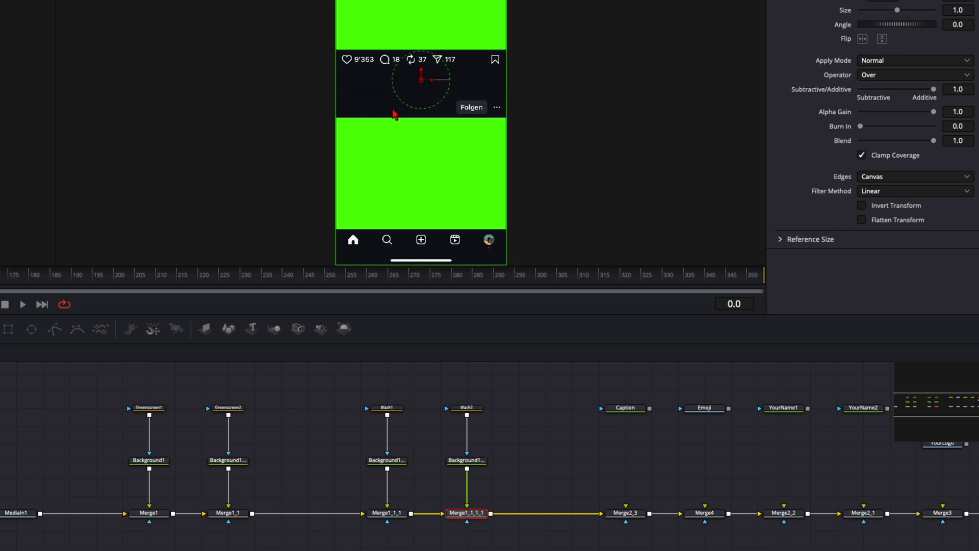
Step: Connect Caption to Merge2_3, Emoji to Merge4, YourName1 to Merge2_2, YourName2 to Merge2_1 and YourLogo to Merge3
{"action": "left_click", "coordinate": [626, 411]}
{"action": "left_click_drag", "start_coordinate": [650, 408], "coordinate": [625, 514]}
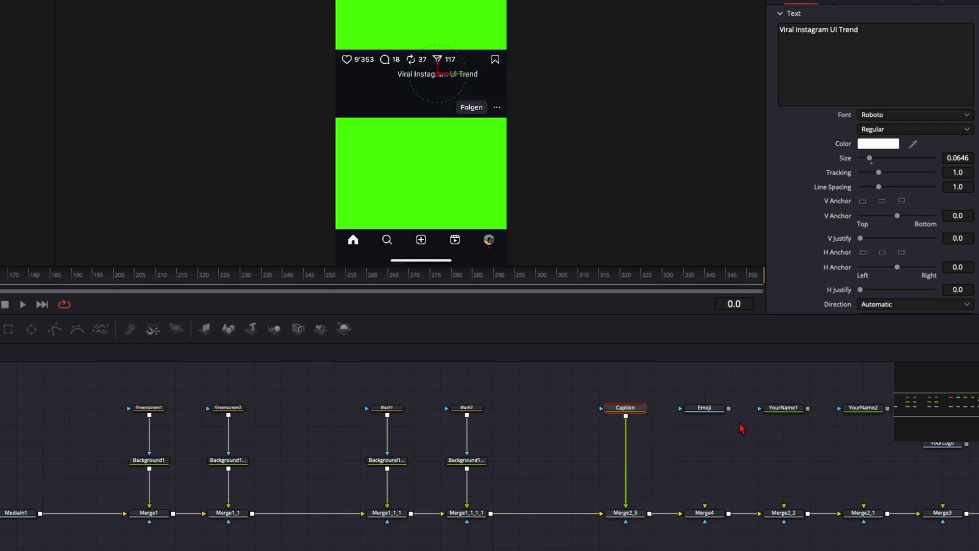
{"action": "left_click_drag", "start_coordinate": [728, 408], "coordinate": [512, 490]}
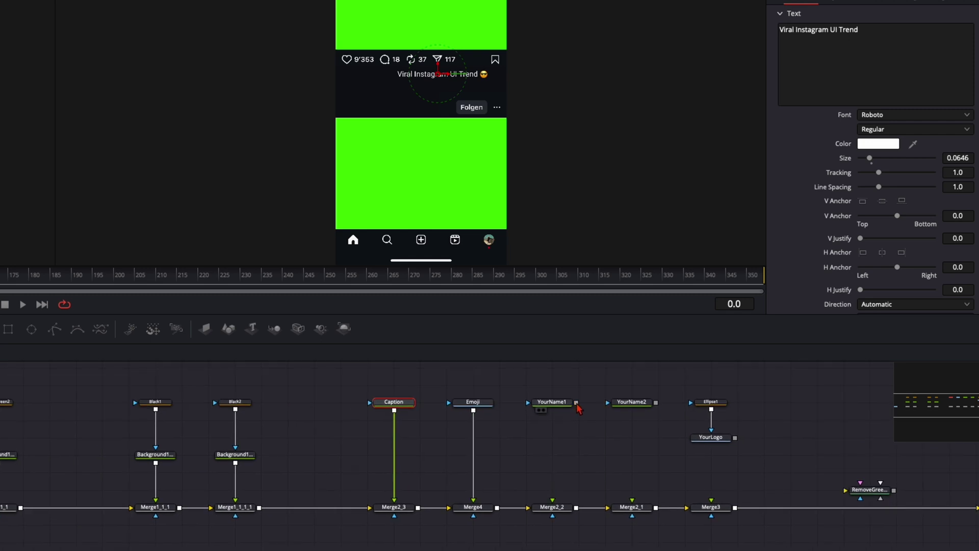
{"action": "left_click_drag", "start_coordinate": [577, 402], "coordinate": [550, 504]}
{"action": "left_click_drag", "start_coordinate": [656, 403], "coordinate": [631, 502]}
{"action": "left_click_drag", "start_coordinate": [735, 438], "coordinate": [710, 505]}
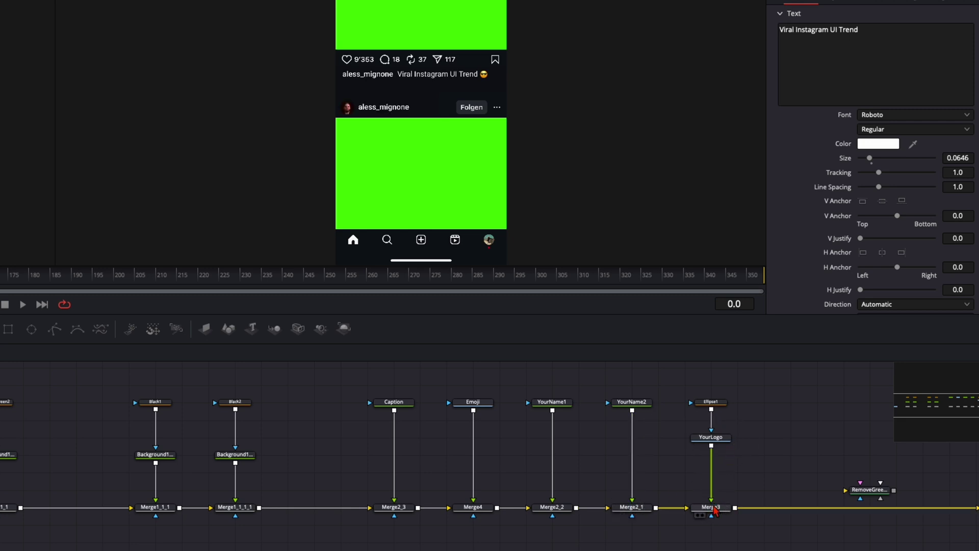
Step: Inspect the Caption, Emoji, YourName1 and YourLogo nodes to see where the caption text, account name and images can be replaced
{"action": "scroll", "coordinate": [443, 403], "scroll_direction": "up", "scroll_amount": 1}
{"action": "left_click", "coordinate": [396, 408]}
{"action": "left_click", "coordinate": [869, 64]}
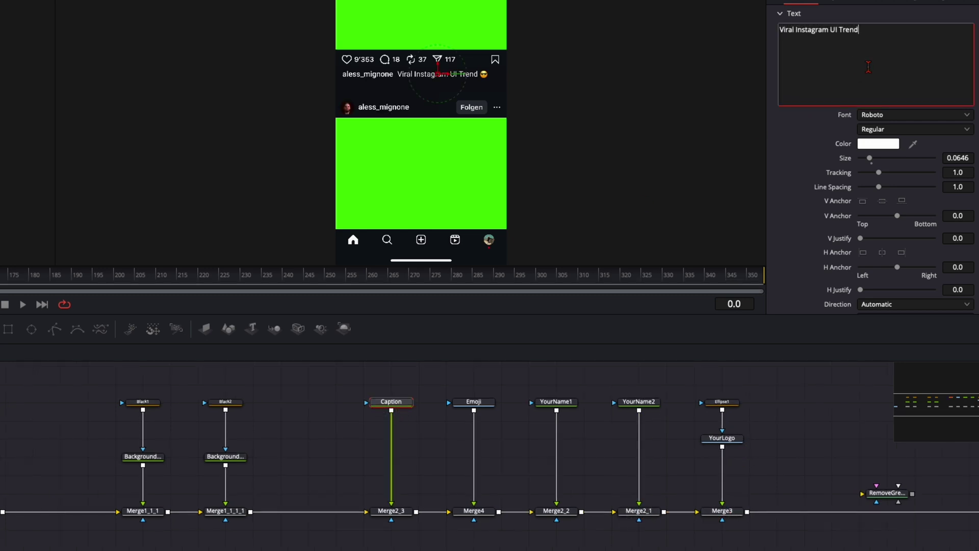
{"action": "left_click_drag", "start_coordinate": [914, 70], "coordinate": [724, 3]}
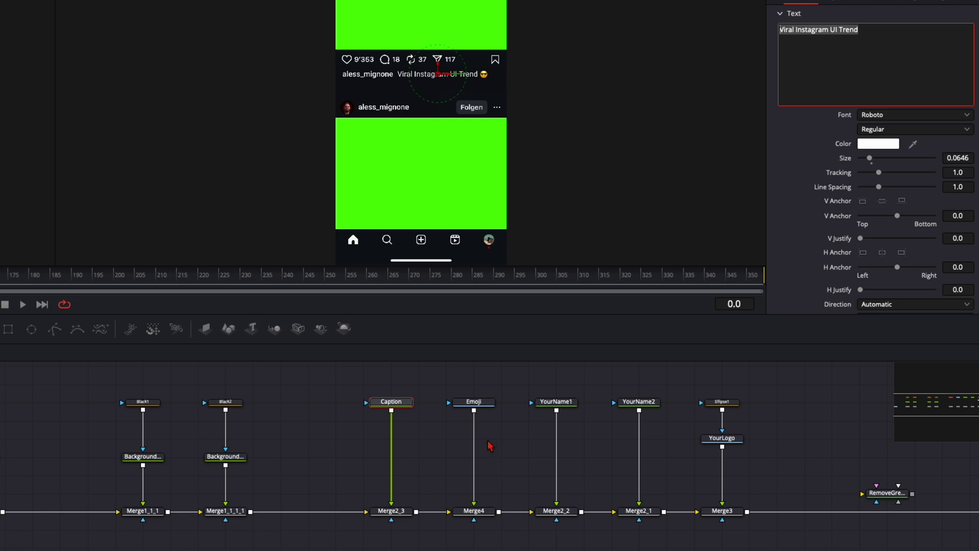
{"action": "left_click", "coordinate": [483, 402]}
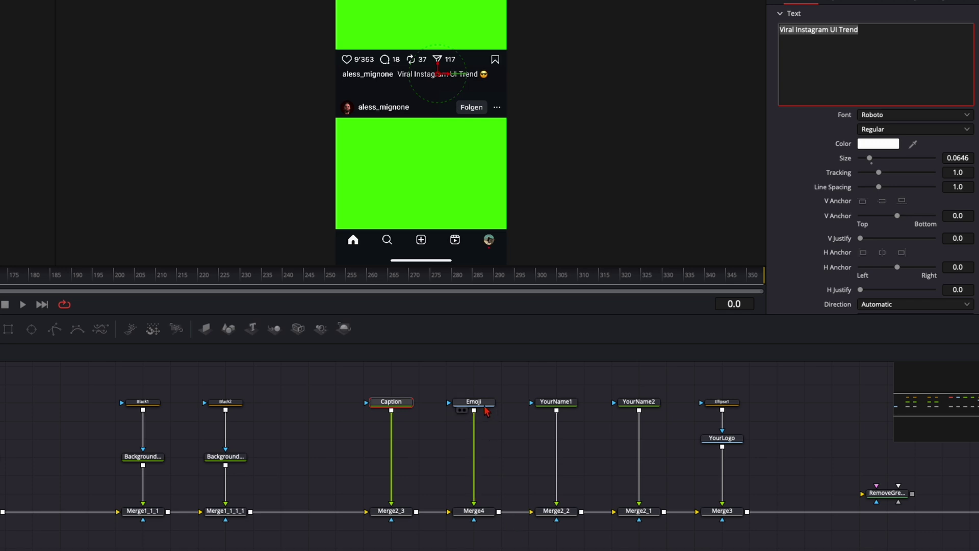
{"action": "left_click", "coordinate": [559, 402]}
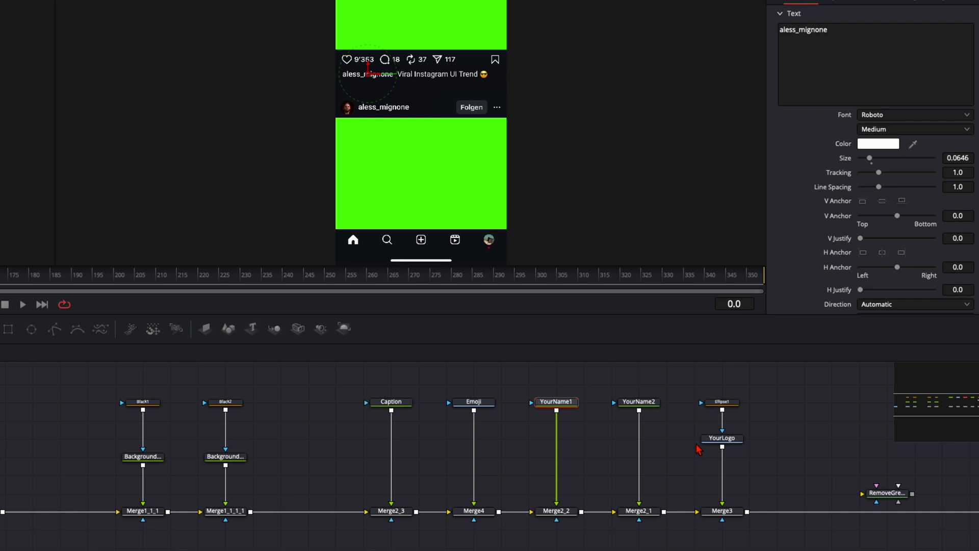
{"action": "left_click", "coordinate": [722, 438]}
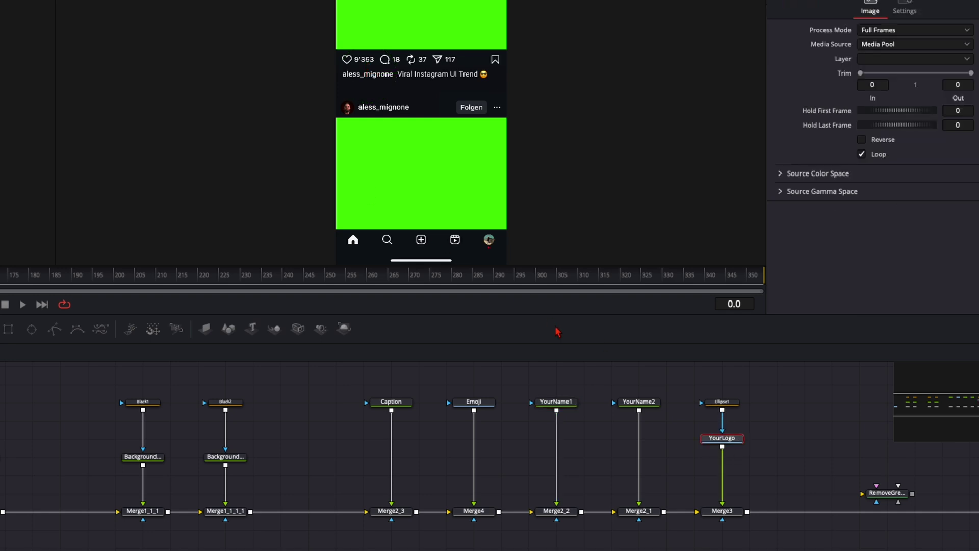
Step: Insert the RemoveGreenscreen keyer between Merge3 and MediaOut1, and select the overlay nodes between MediaIn1 and MediaOut1
{"action": "left_click_drag", "start_coordinate": [813, 447], "coordinate": [617, 435]}
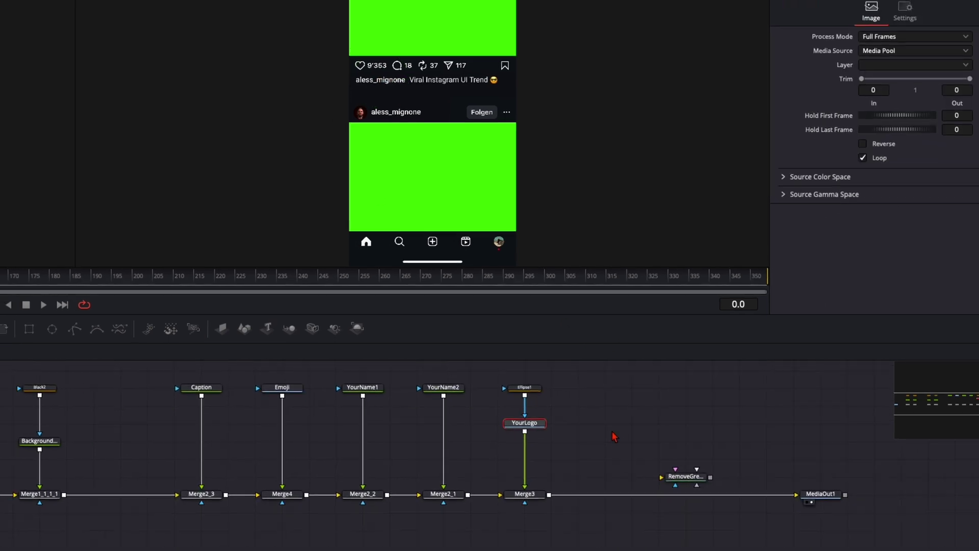
{"action": "left_click", "coordinate": [680, 482]}
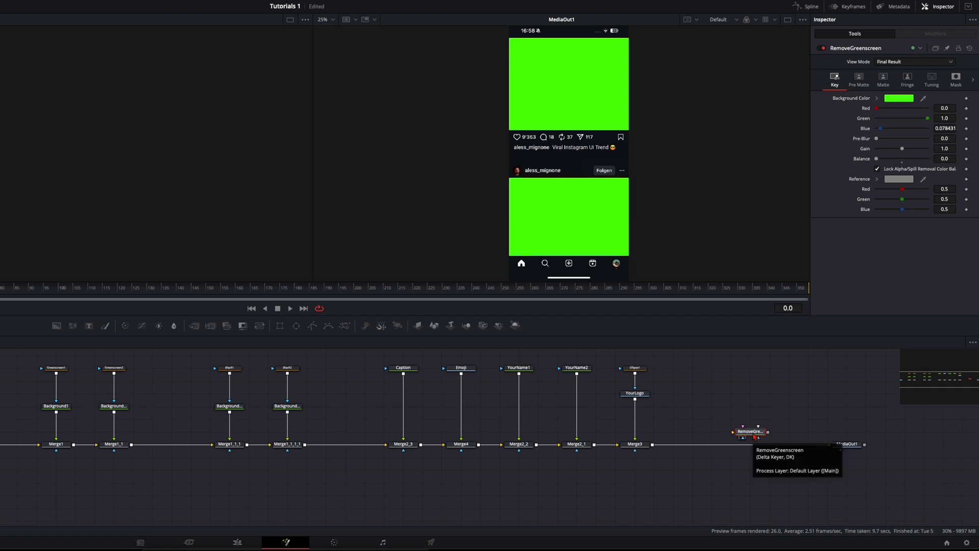
{"action": "left_click_drag", "start_coordinate": [754, 436], "coordinate": [754, 448]}
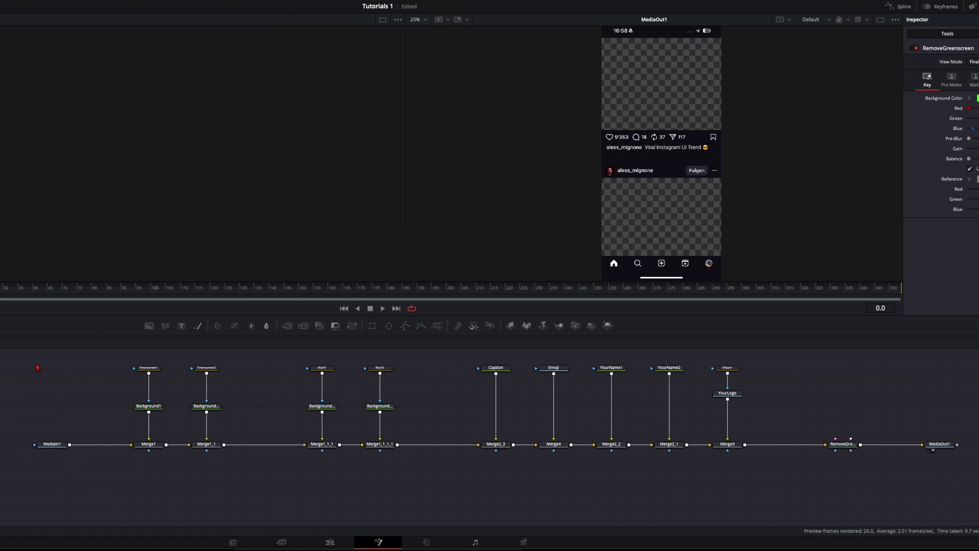
{"action": "left_click_drag", "start_coordinate": [25, 353], "coordinate": [974, 495]}
{"action": "left_click_drag", "start_coordinate": [91, 350], "coordinate": [872, 510]}
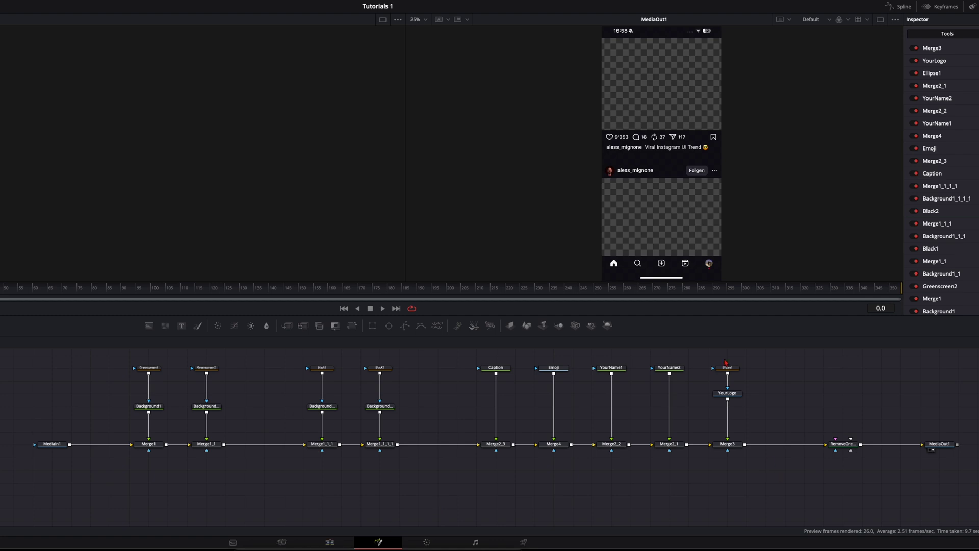
Step: On the Edit page, move the Instagram UI Screenshot.PNG clip up one track and place 20250821_C2595.MP4 beneath it
{"action": "left_click", "coordinate": [330, 542]}
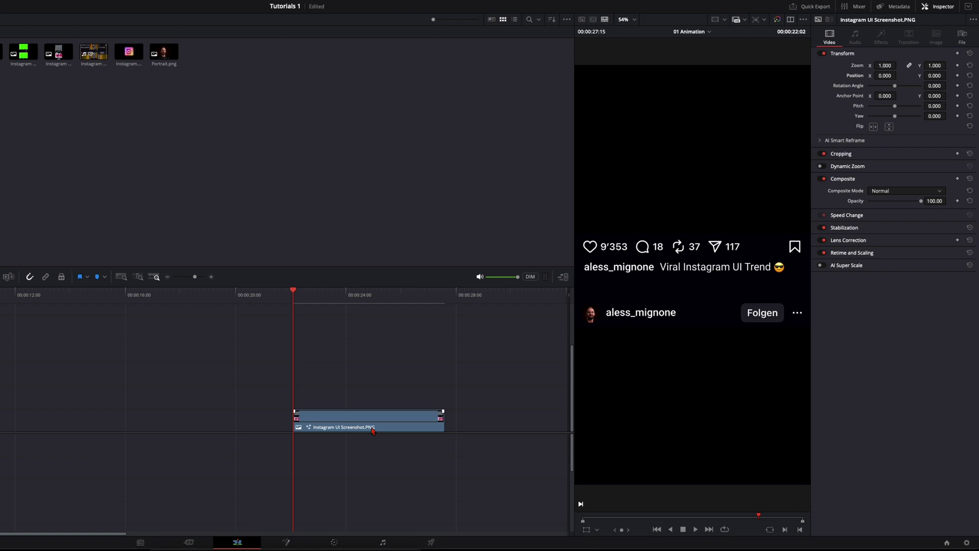
{"action": "left_click", "coordinate": [337, 427]}
{"action": "left_click", "coordinate": [335, 424]}
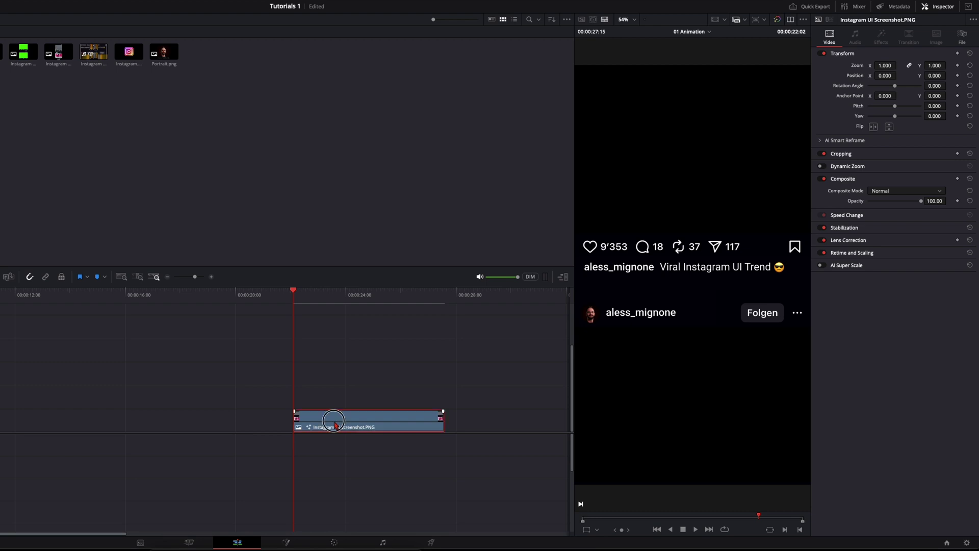
{"action": "left_click_drag", "start_coordinate": [335, 425], "coordinate": [332, 406]}
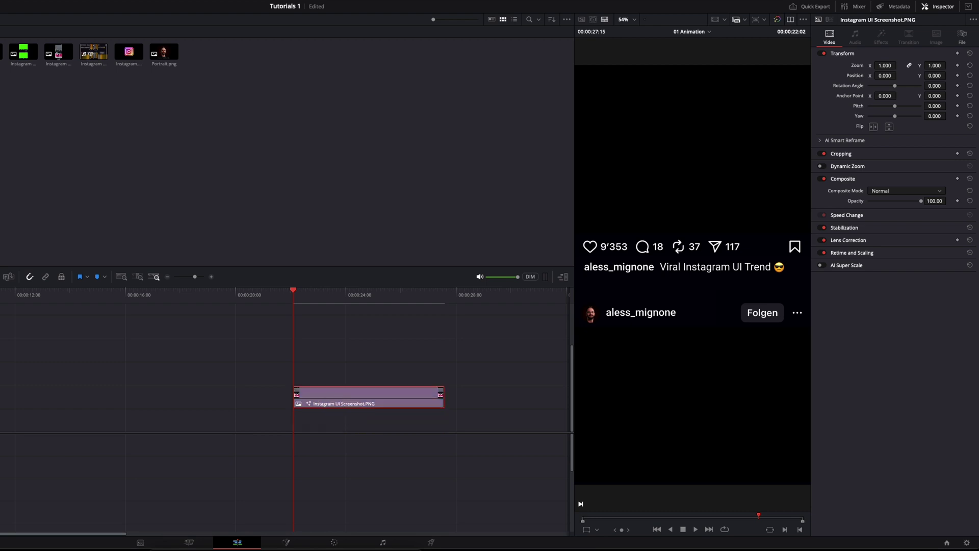
{"action": "left_click_drag", "start_coordinate": [0, 419], "coordinate": [354, 417]}
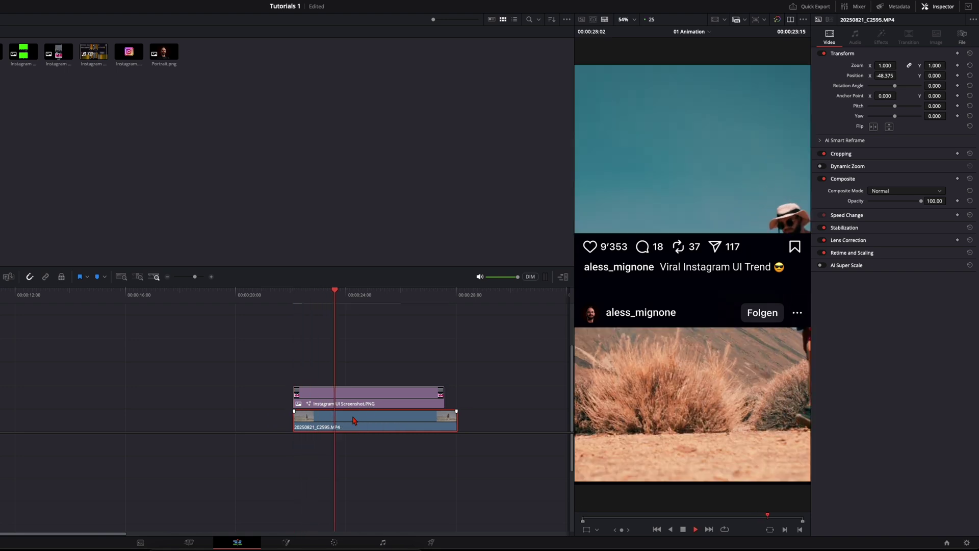
Step: Set the Instagram UI Screenshot.PNG clip's Position Y to -159 to fit the jump at 00:00:24:15, and play the result
{"action": "left_click", "coordinate": [363, 294]}
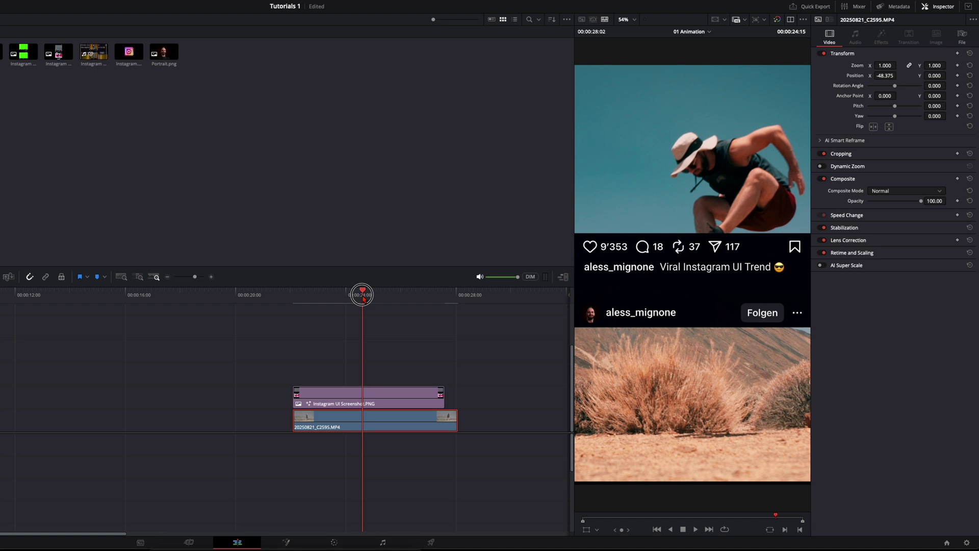
{"action": "left_click", "coordinate": [394, 402]}
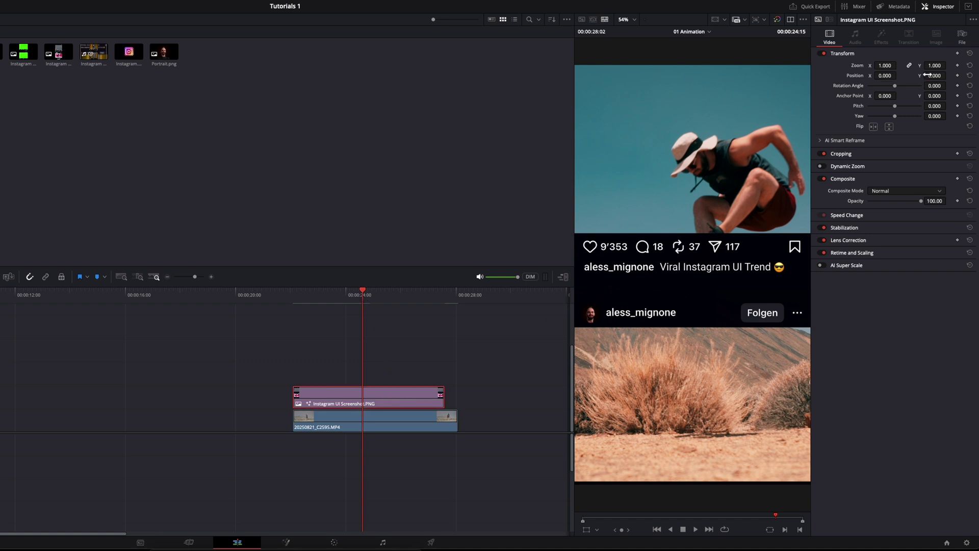
{"action": "left_click_drag", "start_coordinate": [927, 75], "coordinate": [865, 80]}
{"action": "key", "text": "Up"}
{"action": "key", "text": "space"}
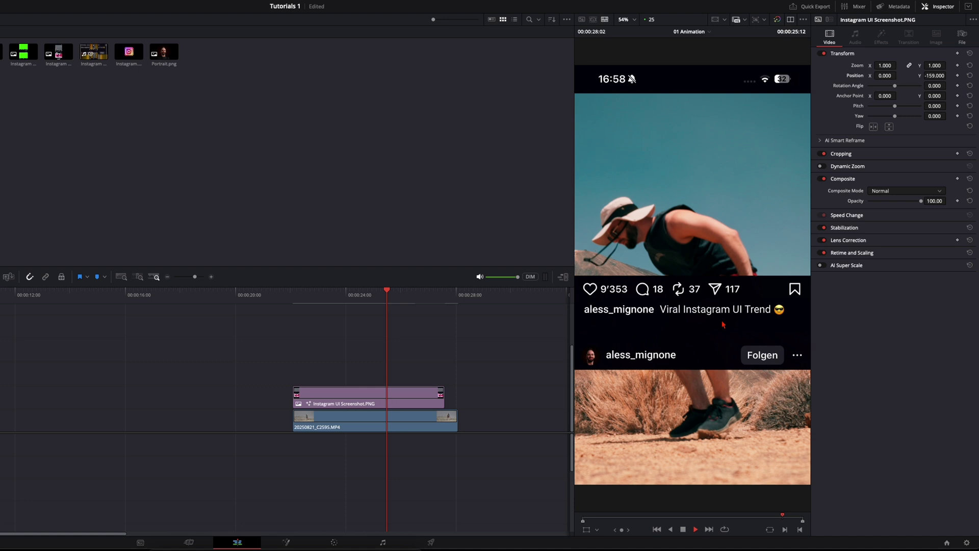
{"action": "key", "text": "space"}
Step: Split 20250821_C2595.MP4 at 00:00:24:15 and duplicate its second part onto the track above the screenshot overlay
{"action": "left_click", "coordinate": [361, 292]}
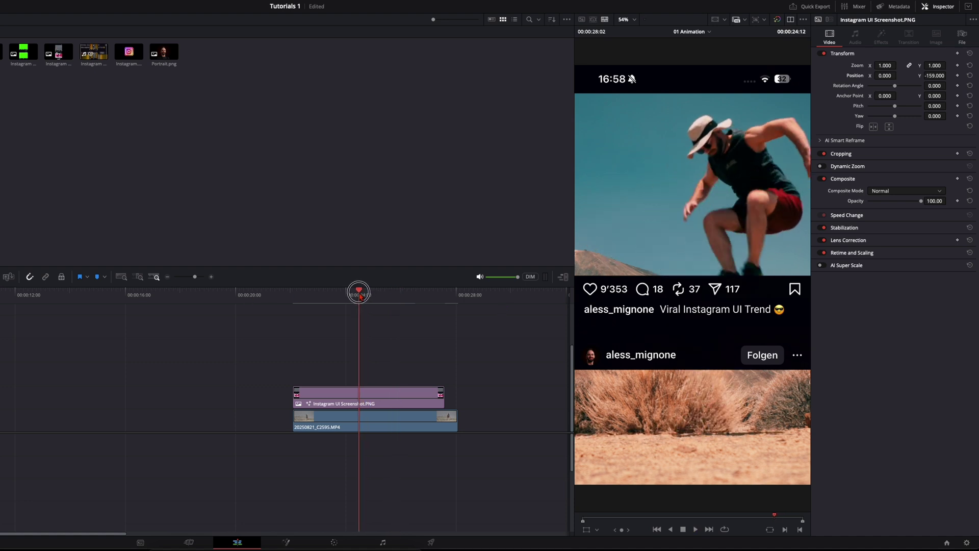
{"action": "left_click_drag", "start_coordinate": [361, 293], "coordinate": [363, 293]}
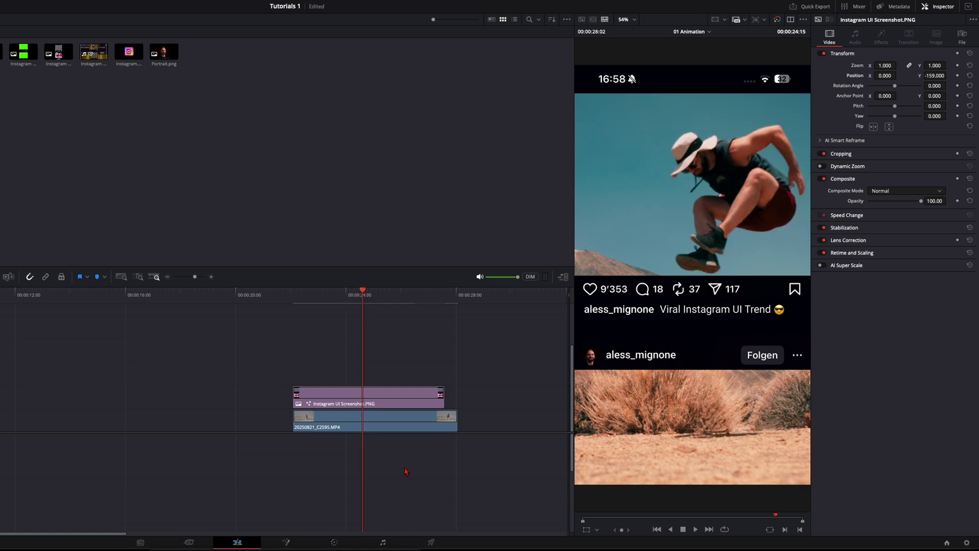
{"action": "left_click", "coordinate": [402, 431]}
{"action": "key", "text": "ctrl+b"}
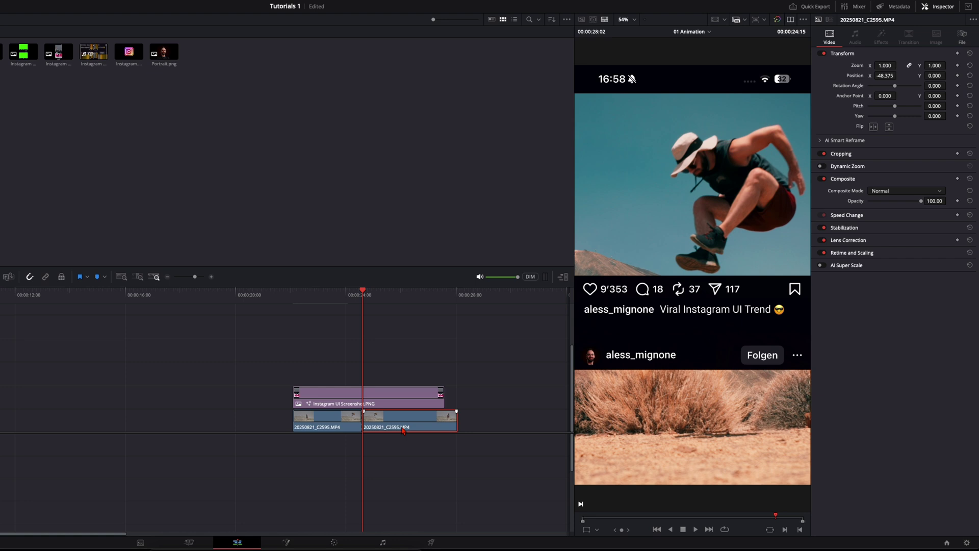
{"action": "left_click_drag", "start_coordinate": [403, 429], "coordinate": [410, 358]}
{"action": "key", "text": "space"}
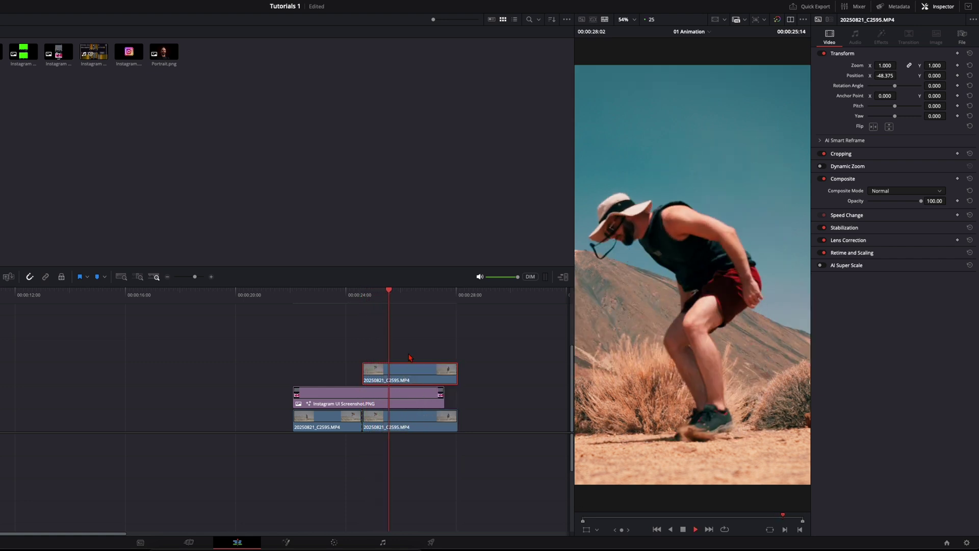
Step: Trim the ends of the duplicated clip and the lower second part to match the end of the screenshot overlay
{"action": "left_click", "coordinate": [458, 376]}
{"action": "left_click_drag", "start_coordinate": [458, 377], "coordinate": [444, 377]}
{"action": "left_click_drag", "start_coordinate": [453, 420], "coordinate": [444, 420]}
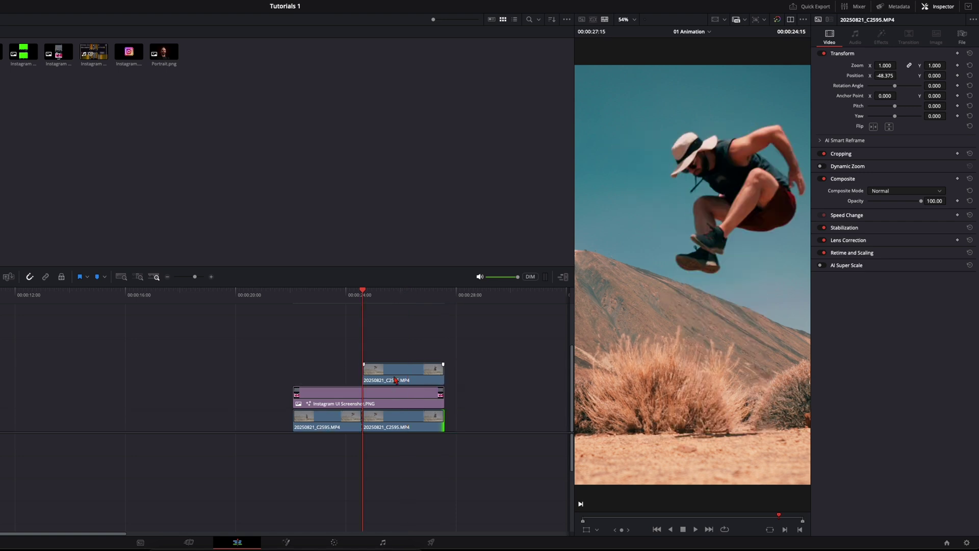
Step: Open the duplicated top clip in Fusion and add a Magic Mask node after MediaIn1
{"action": "left_click", "coordinate": [395, 379]}
{"action": "key", "text": "shift+5"}
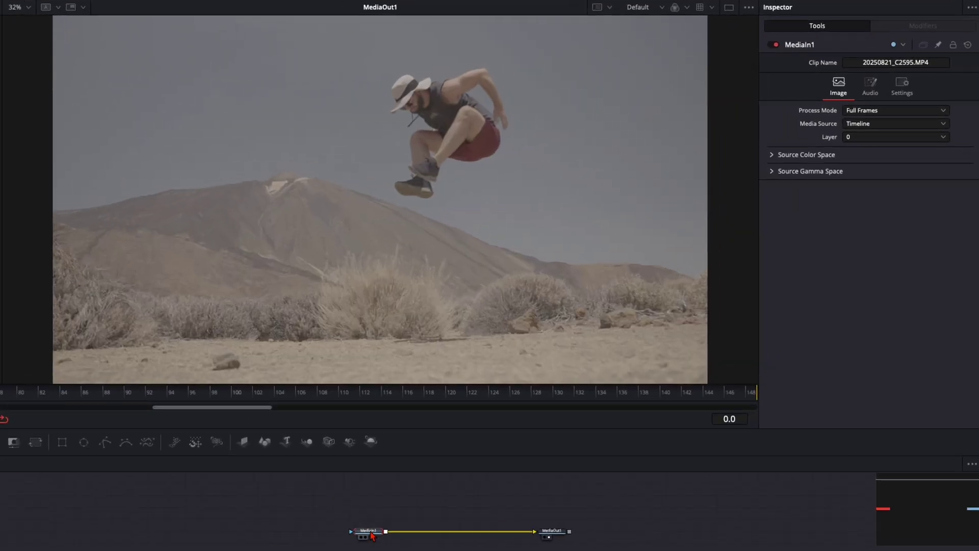
{"action": "key", "text": "shift+space"}
{"action": "type", "text": "magic"}
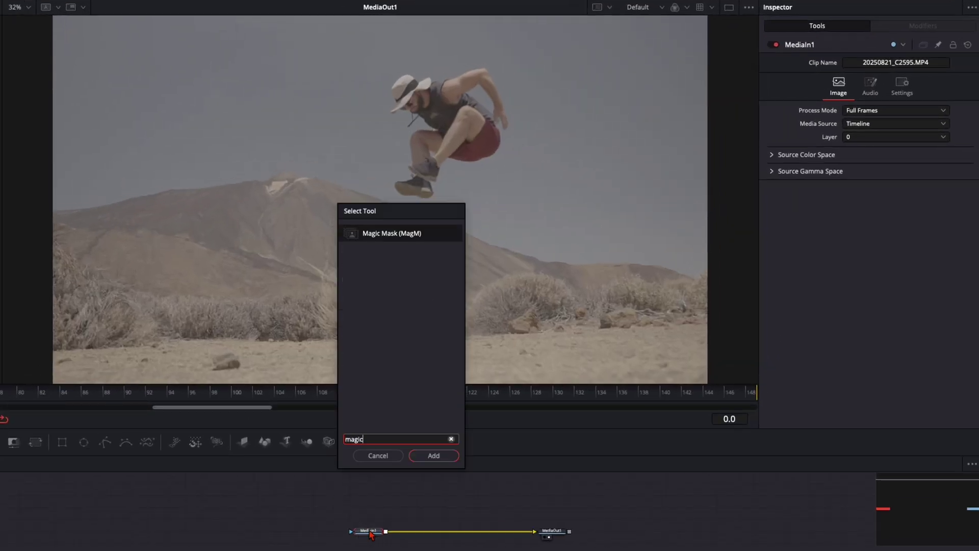
{"action": "key", "text": "Return"}
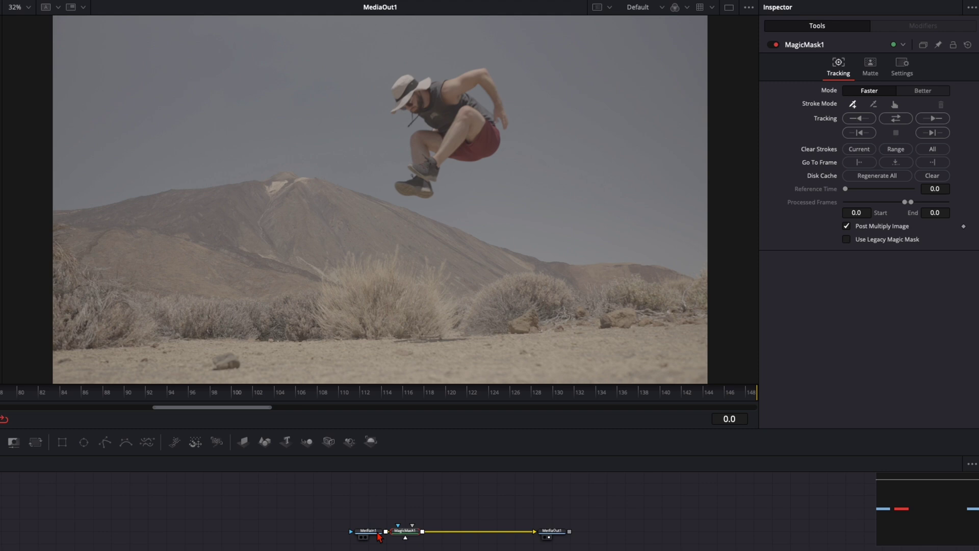
Step: Mark the jumping man's hat, arm, torso, leg and shoe for the Magic Mask, and track him in both directions in Better mode
{"action": "left_click", "coordinate": [408, 91]}
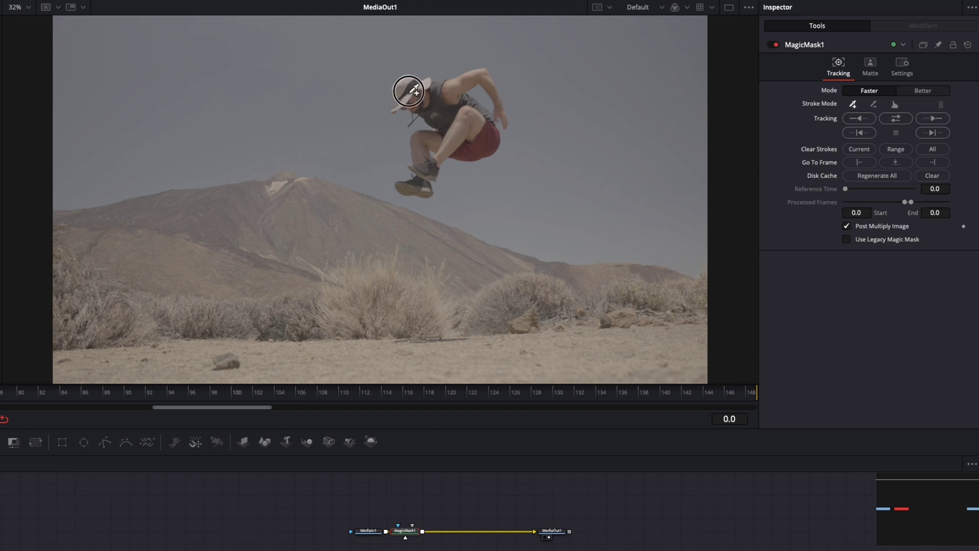
{"action": "left_click", "coordinate": [448, 111]}
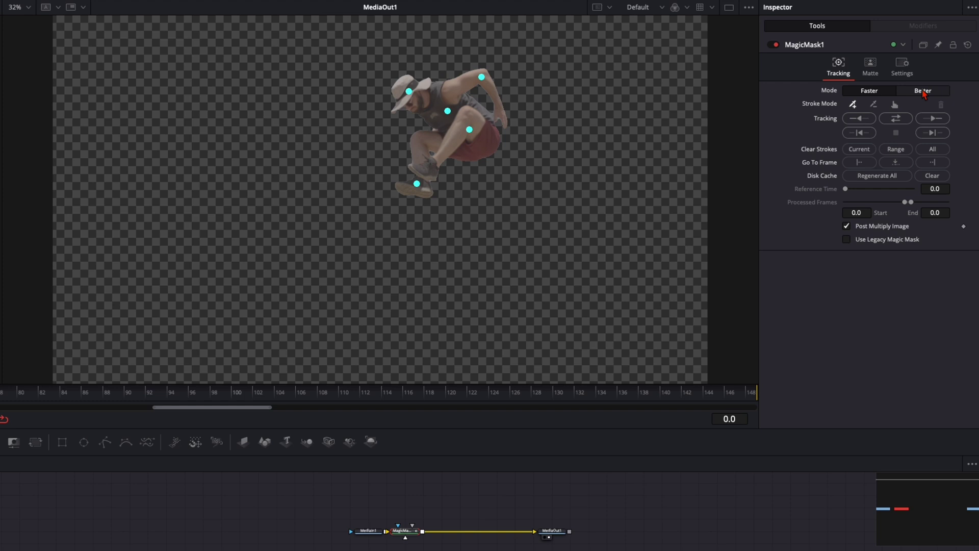
{"action": "left_click", "coordinate": [922, 91]}
{"action": "left_click", "coordinate": [896, 132]}
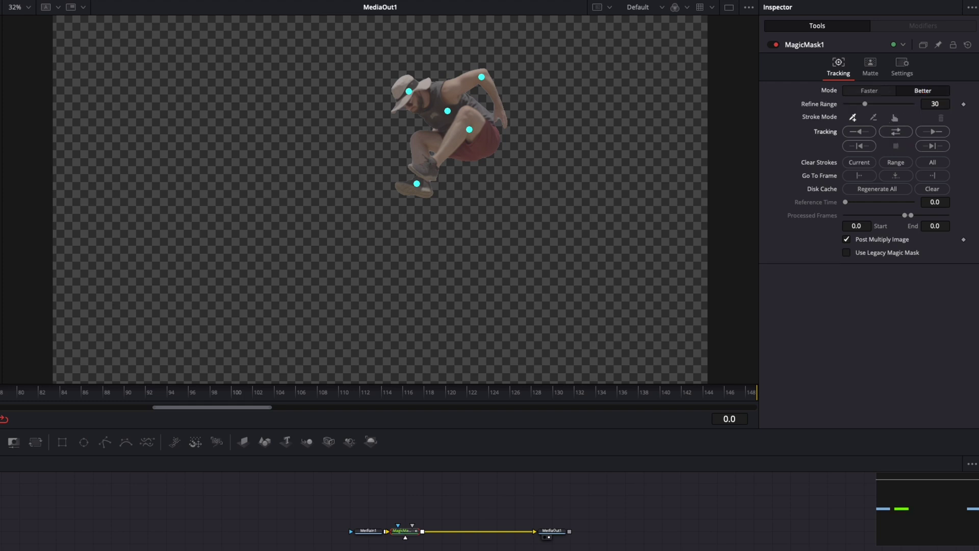